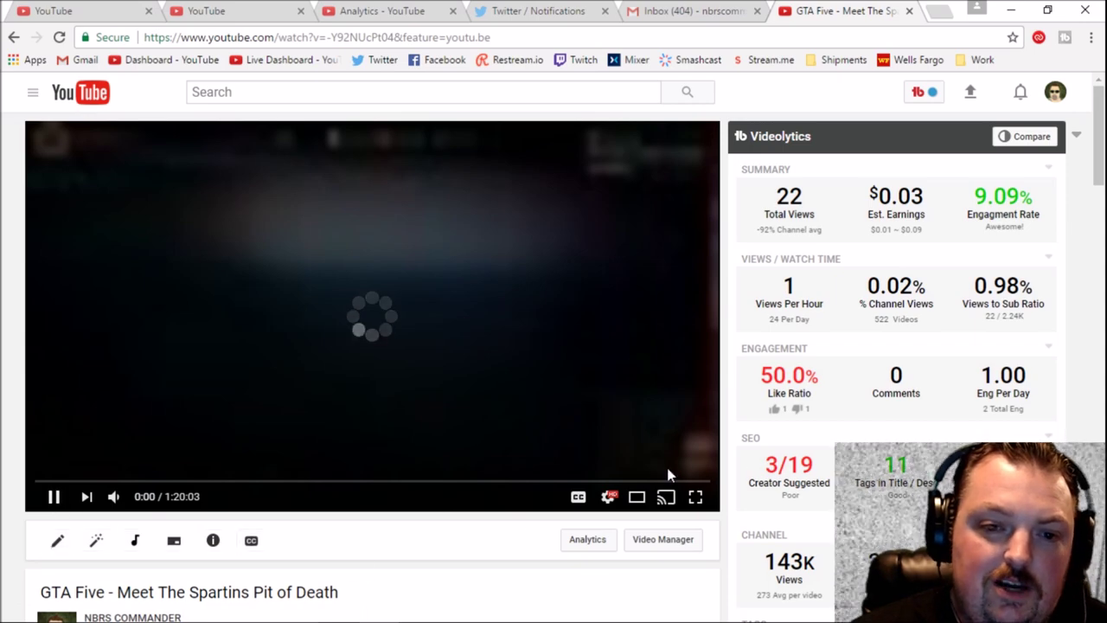
# Step: Play the 'GTA Five - Meet The Spartins Pit of Death' stream video full screen
pyautogui.click(695, 498)
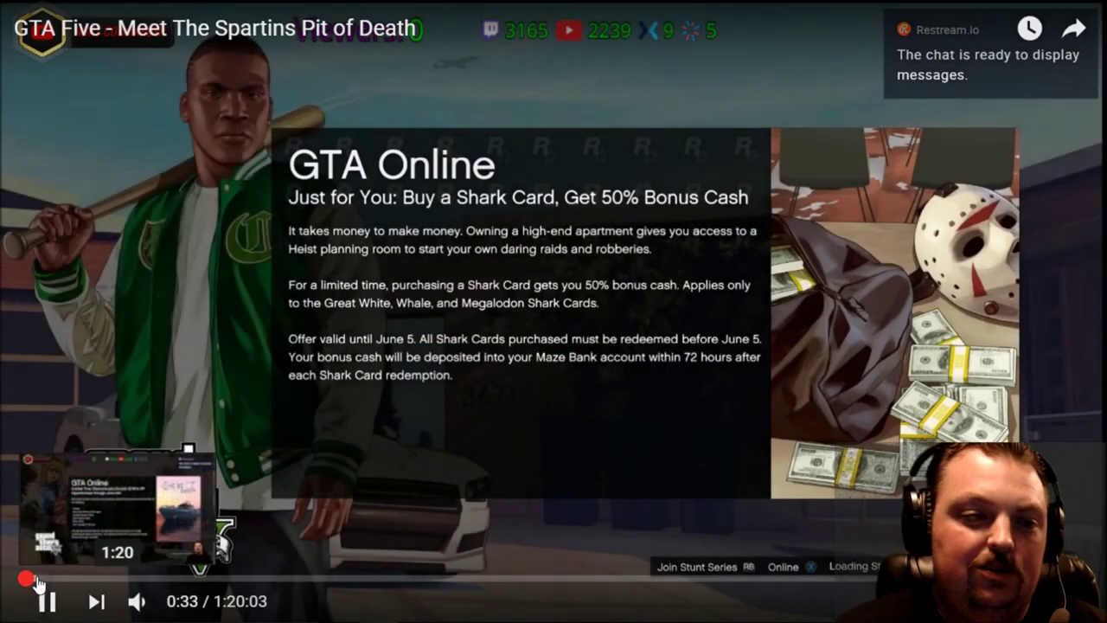
# Step: Skim the stream past 4:01, the Jobs menu and the Pit of Death lobby, pausing at 10:21
pyautogui.click(38, 577)
pyautogui.click(62, 599)
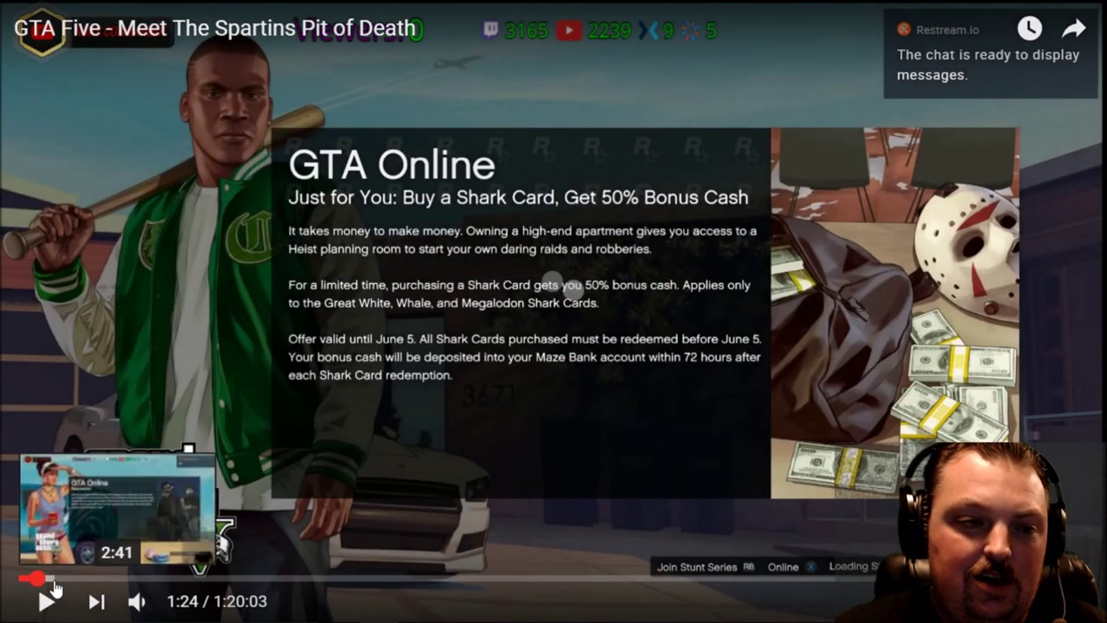
pyautogui.moveTo(54, 578); pyautogui.dragTo(73, 585)
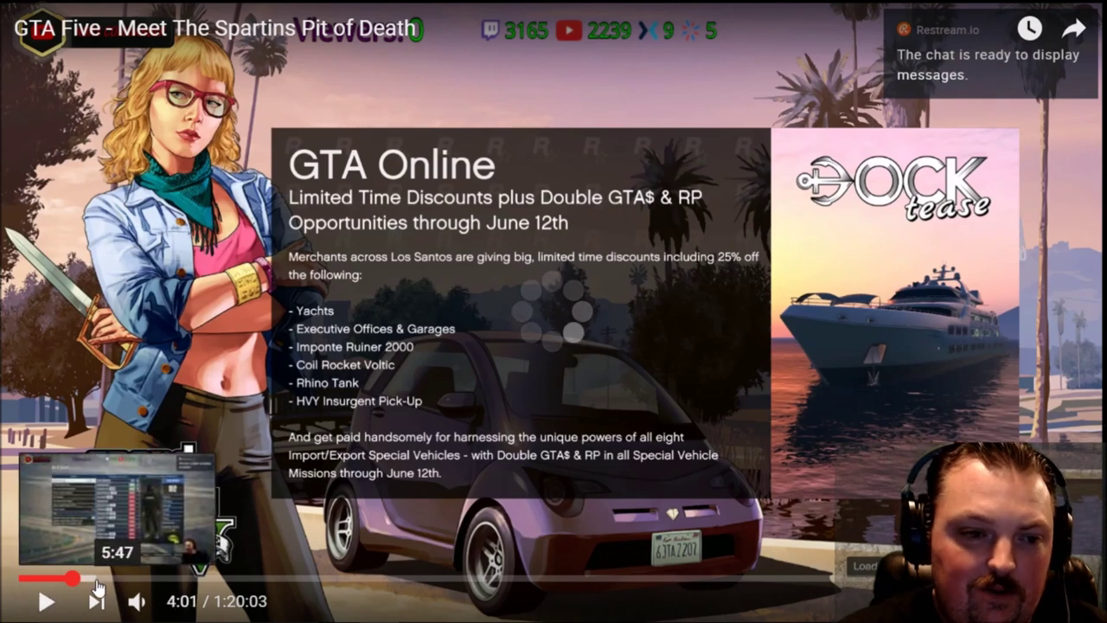
pyautogui.click(100, 579)
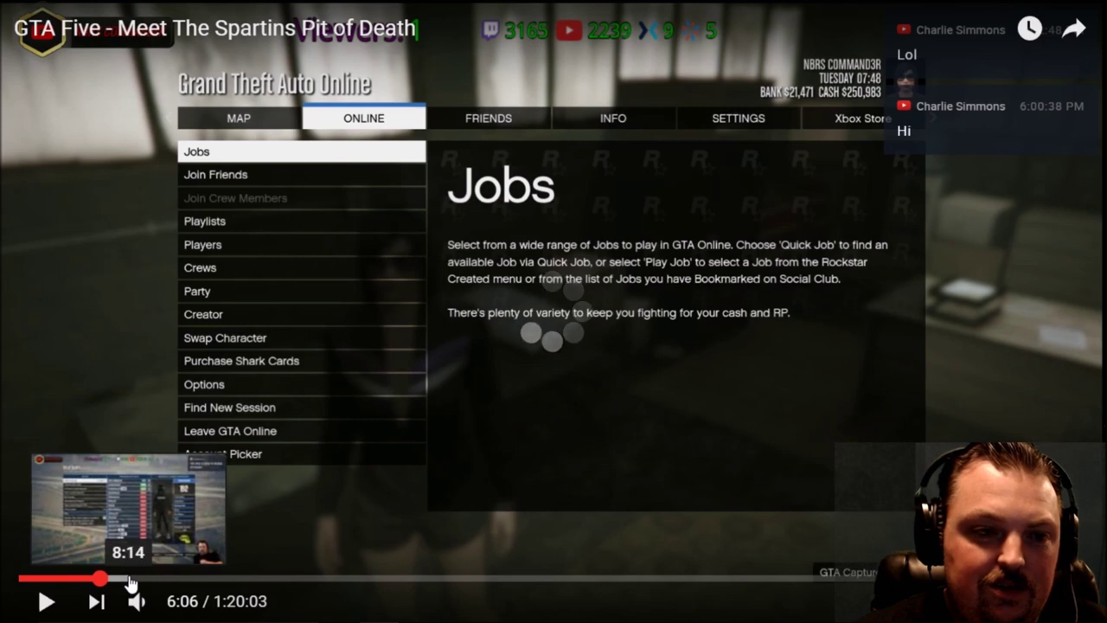
pyautogui.click(134, 579)
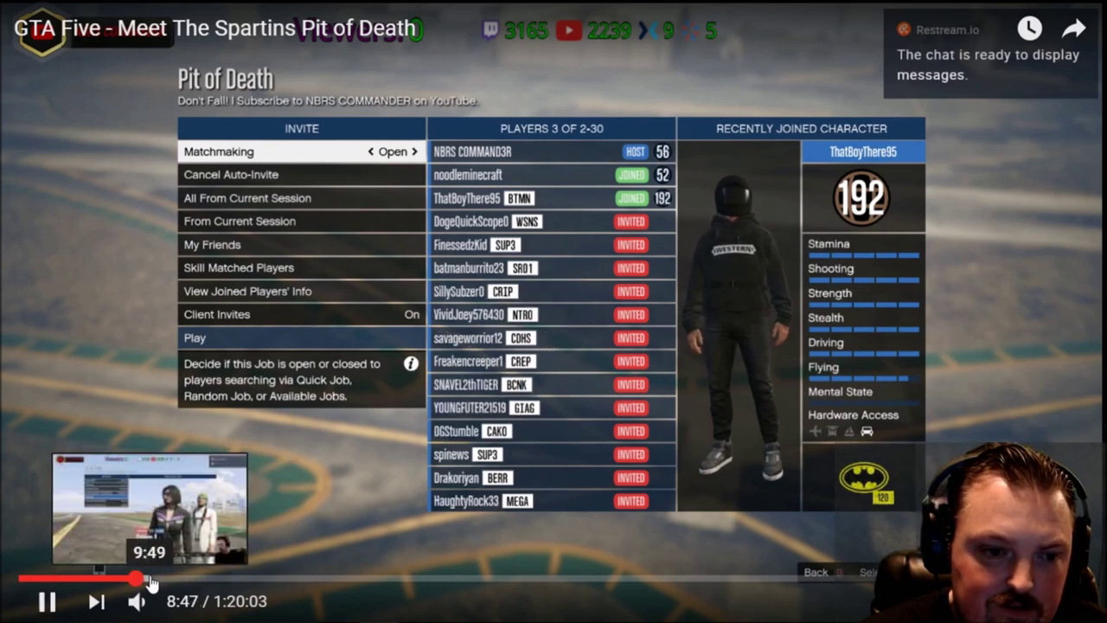
pyautogui.click(151, 577)
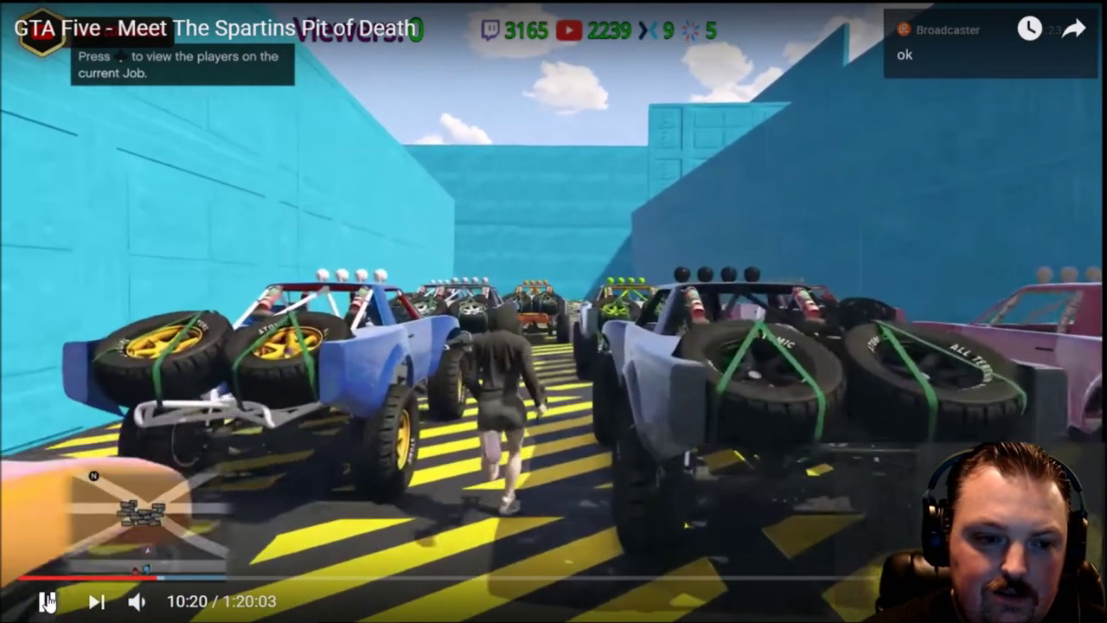
pyautogui.click(550, 287)
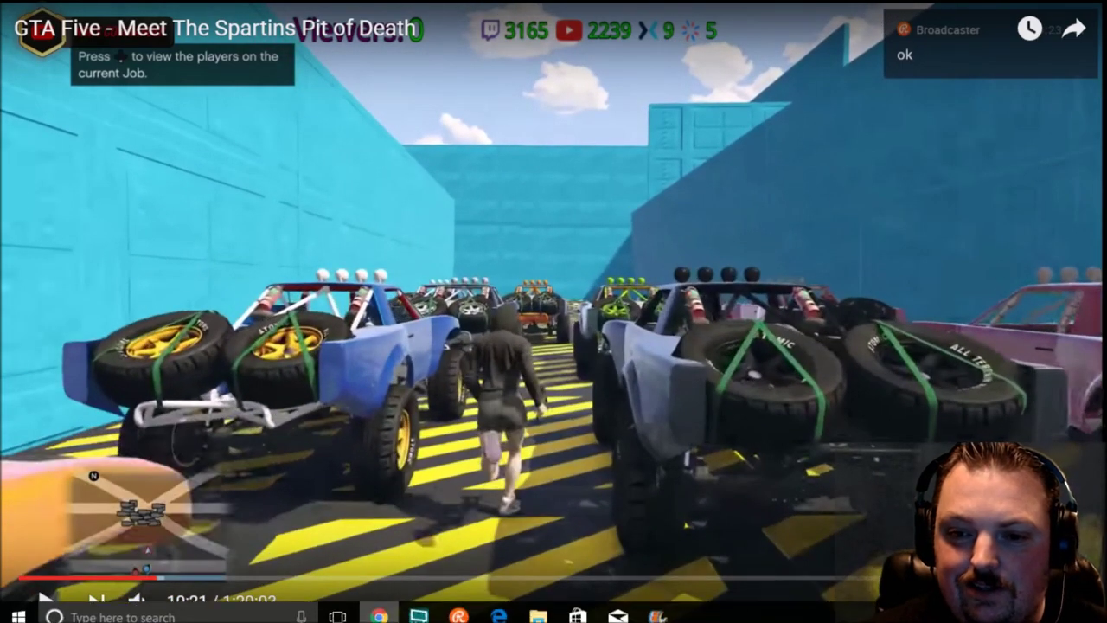
# Step: Exit full screen and minimize Chrome to bring up Movie Maker's export-complete message
pyautogui.press('Escape')
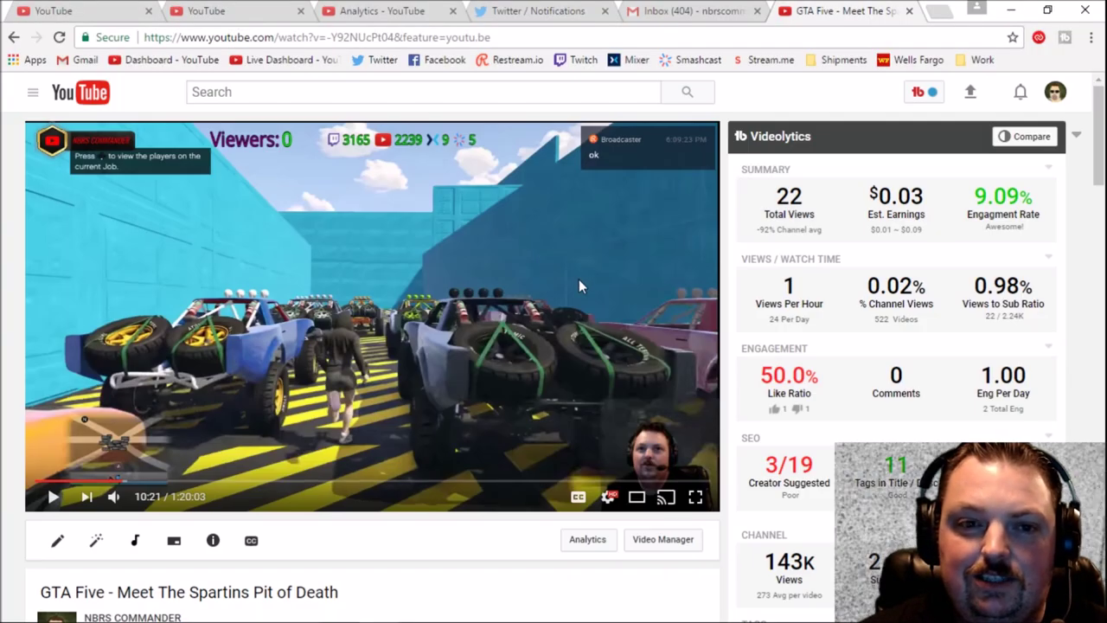
pyautogui.click(1011, 8)
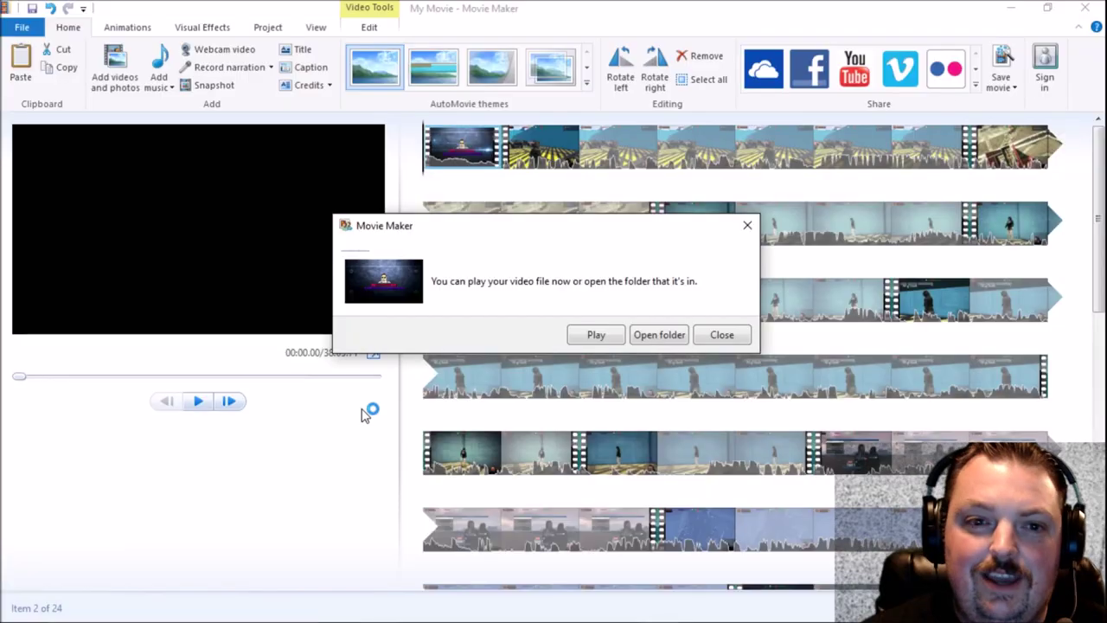
pyautogui.click(655, 337)
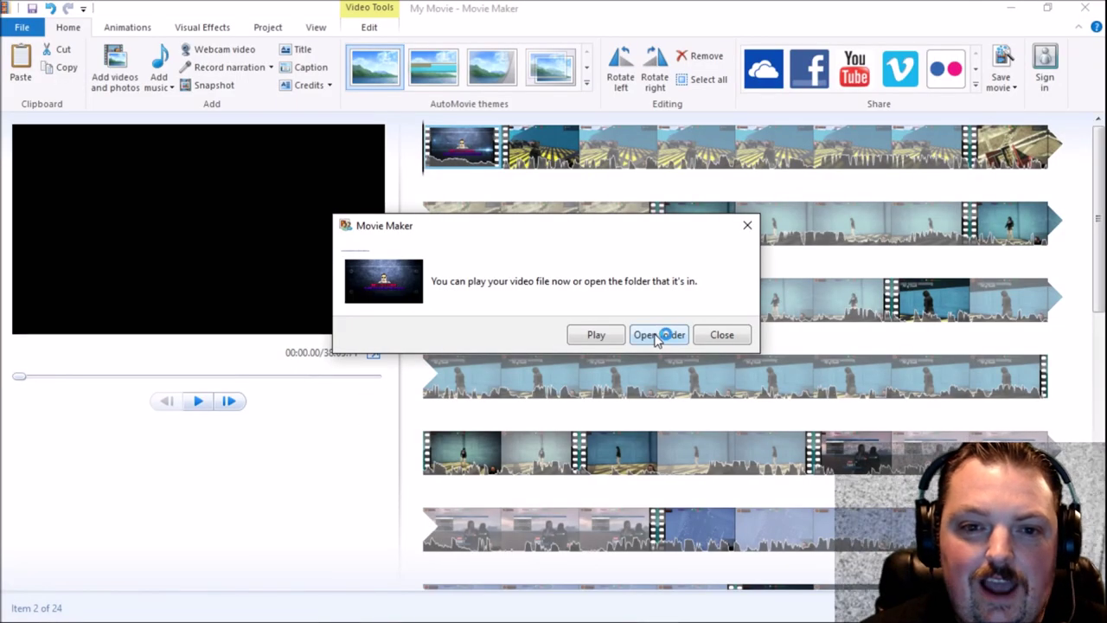
# Step: Play the exported Pit Of Death montage, pause it at 0:37 and leave full screen
pyautogui.click(593, 335)
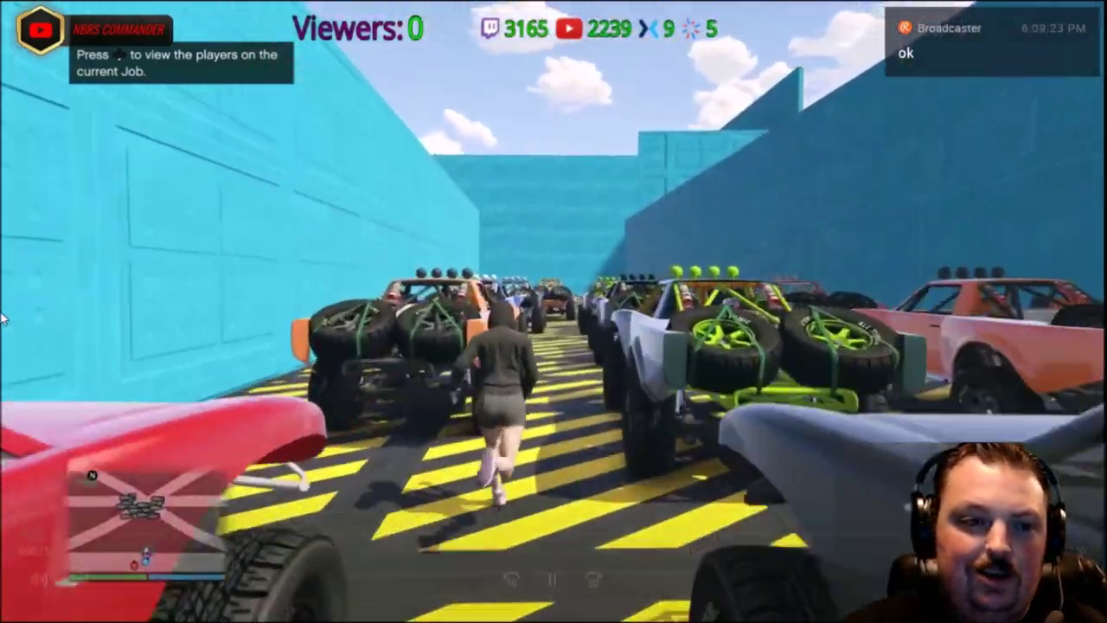
pyautogui.moveTo(123, 615)
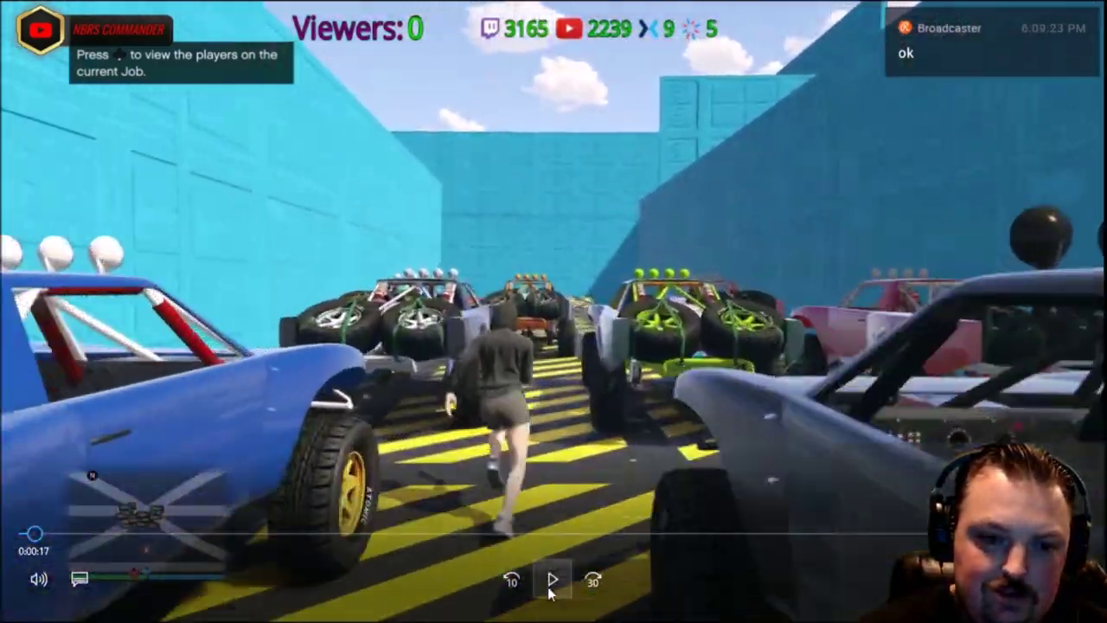
pyautogui.click(217, 409)
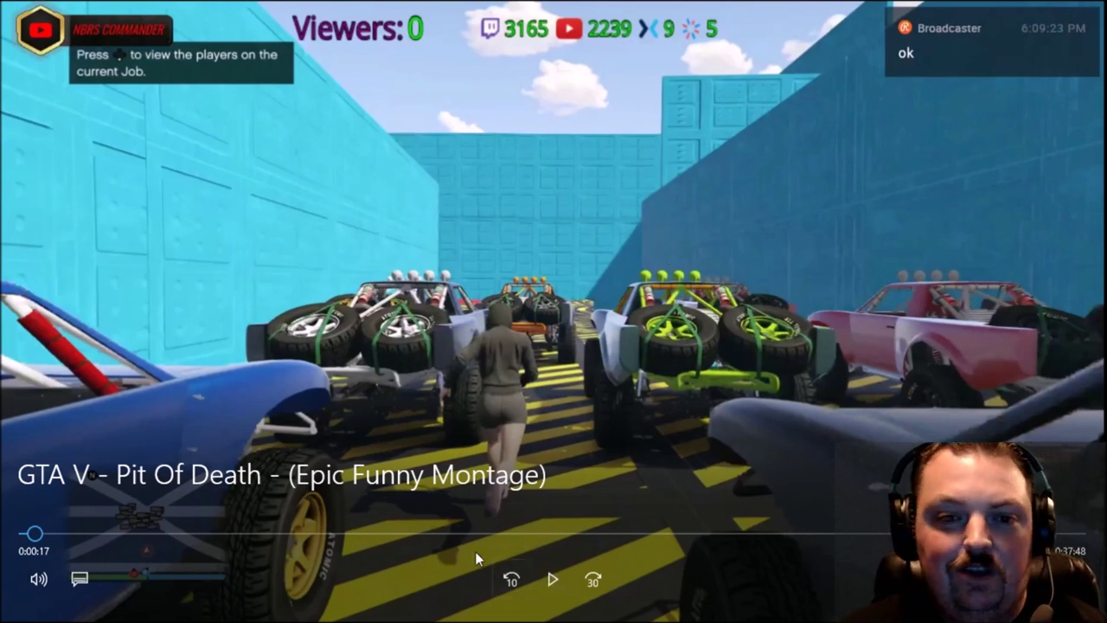
pyautogui.click(550, 586)
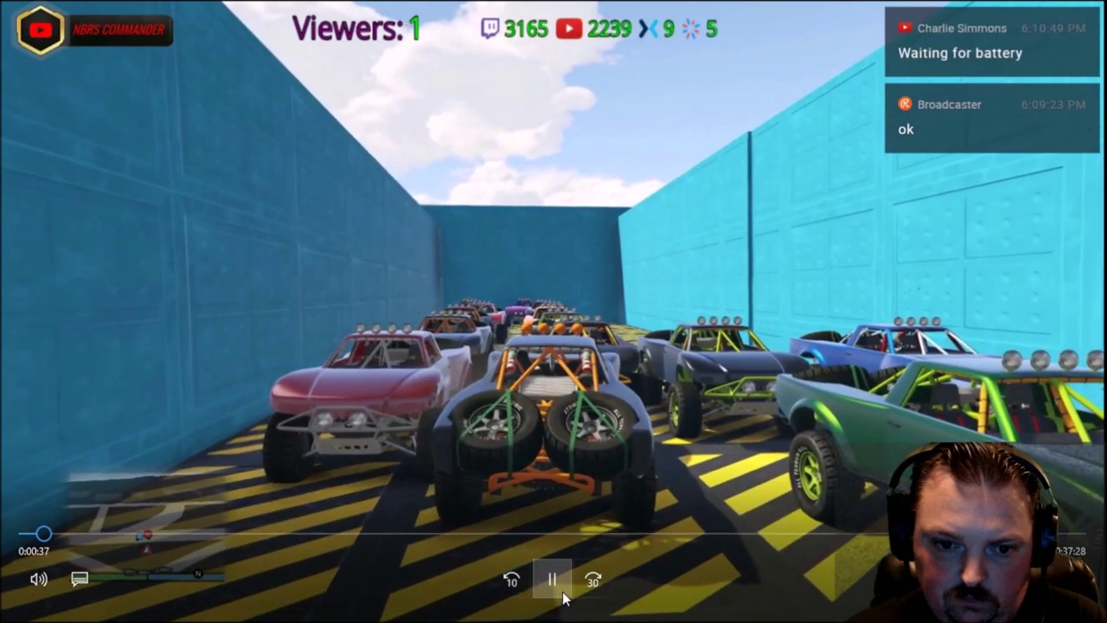
pyautogui.click(553, 579)
pyautogui.press('Escape')
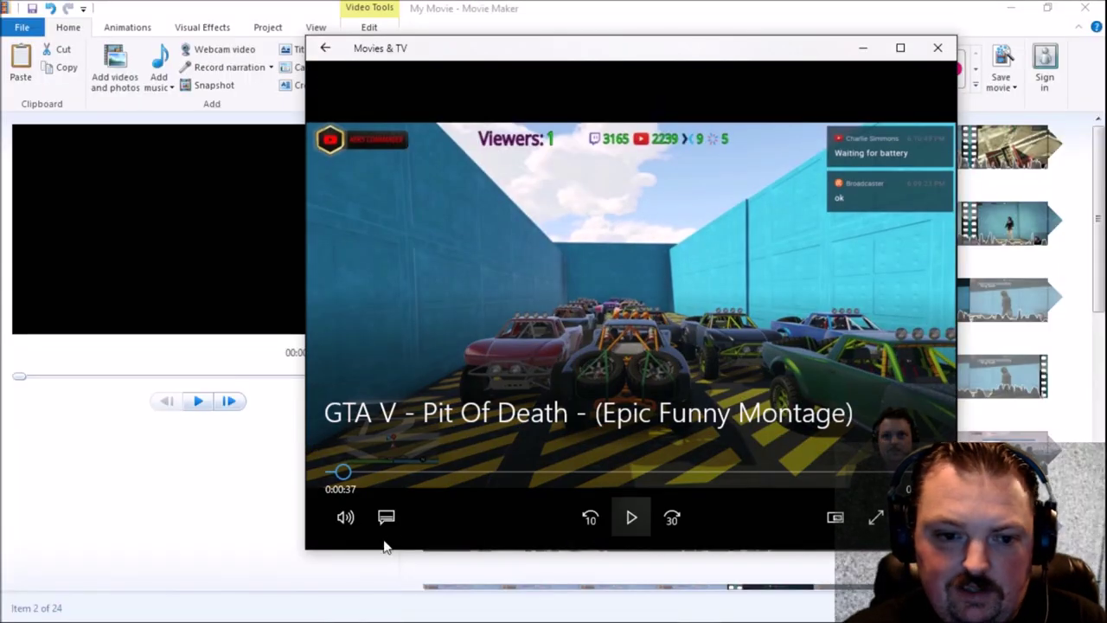
# Step: Cycle through OBS, Chrome and Movie Maker, then replay the montage full screen
pyautogui.click(418, 608)
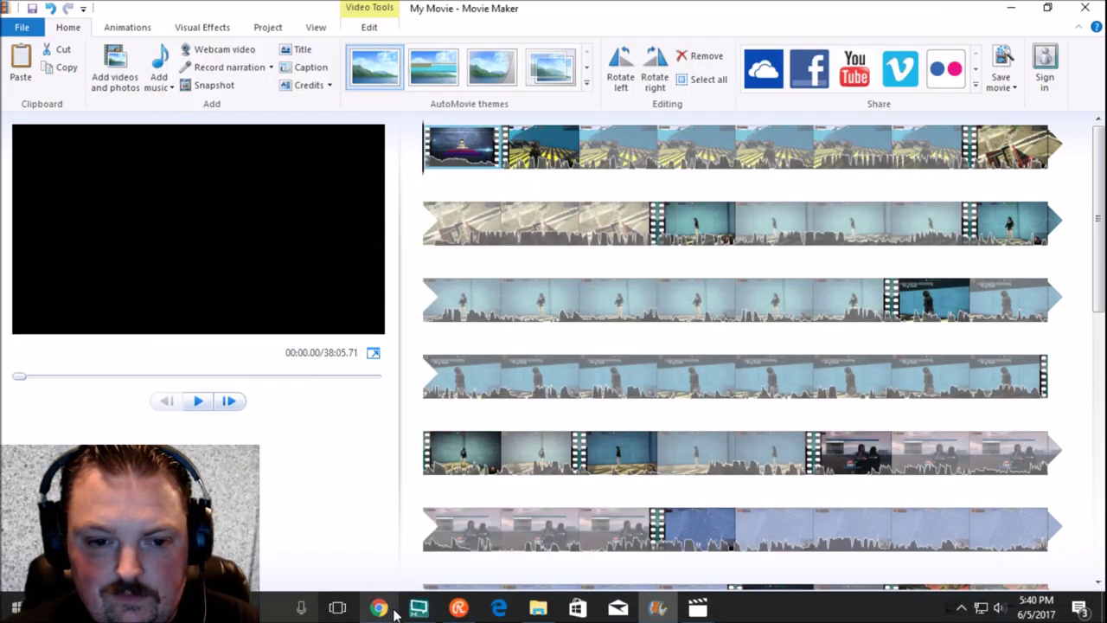
pyautogui.click(382, 609)
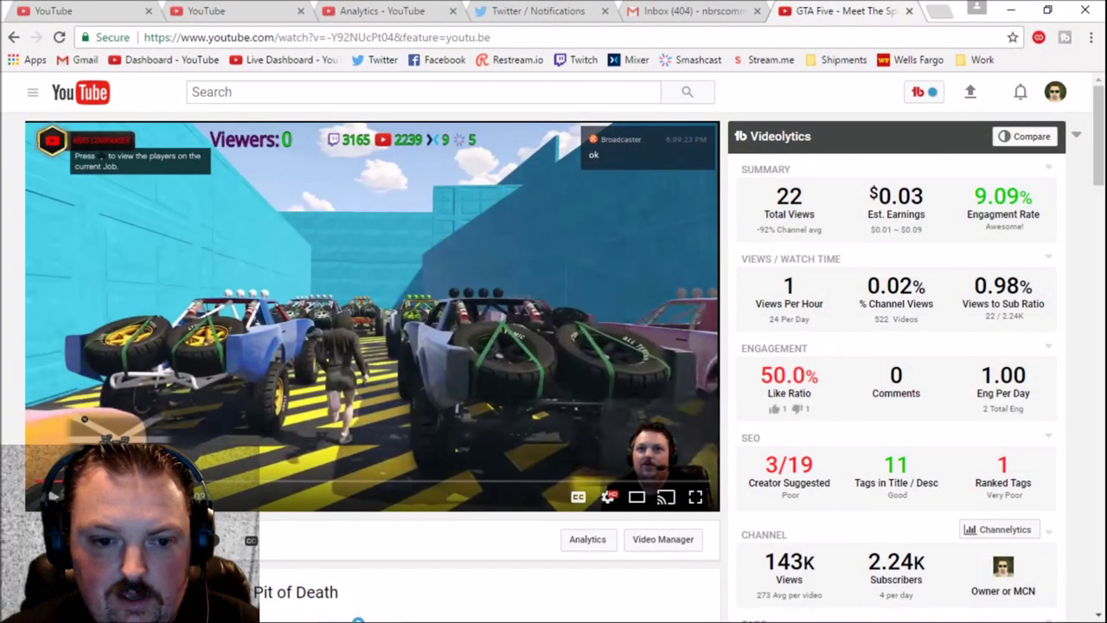
pyautogui.click(654, 609)
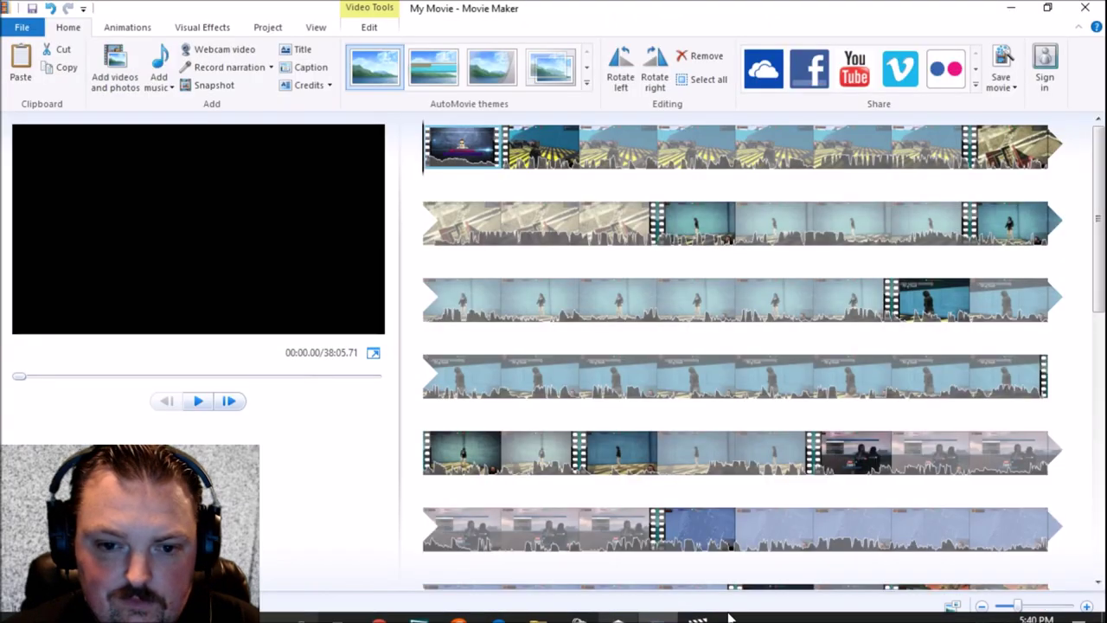
pyautogui.click(699, 611)
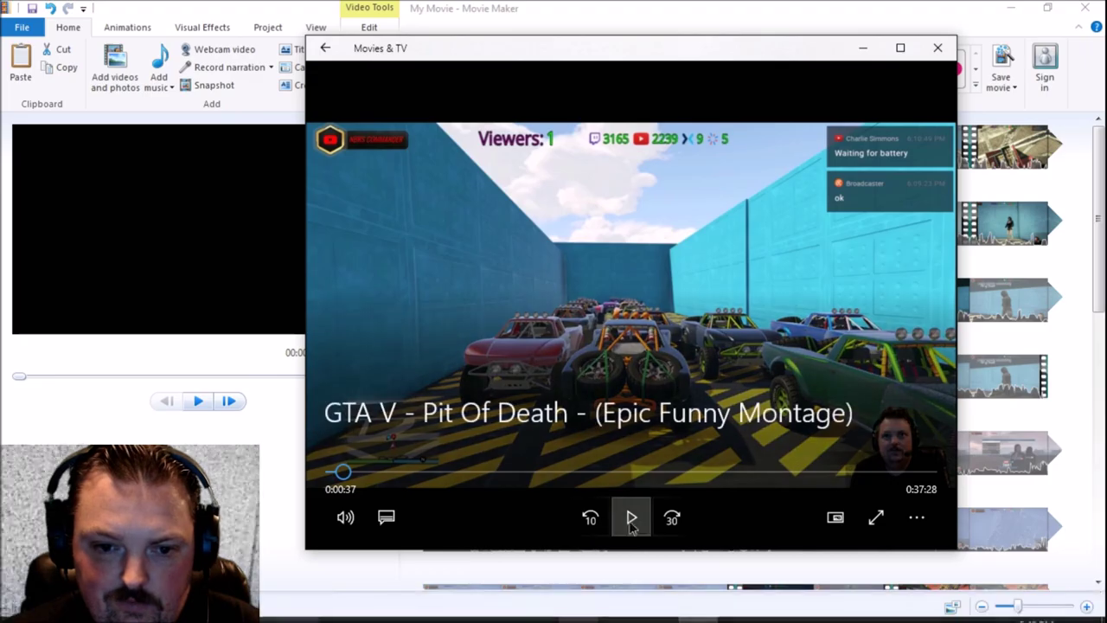
pyautogui.doubleClick(621, 287)
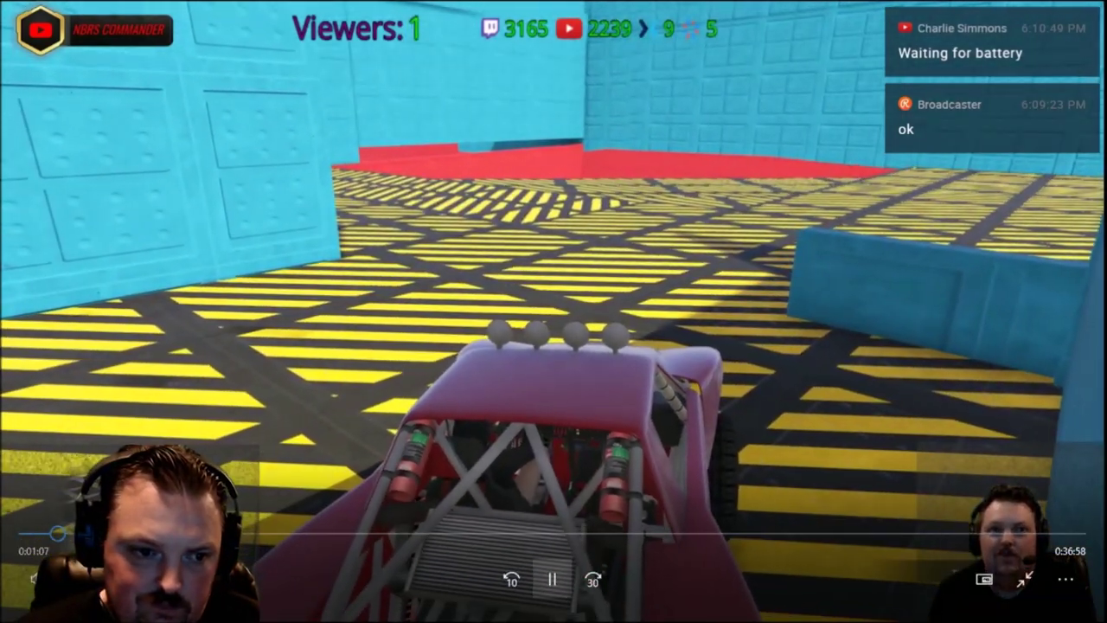
# Step: Skim the montage forward with Ctrl+Right and seek-bar jumps to about 0:13:21
pyautogui.hotkey('ctrl', 'Right')
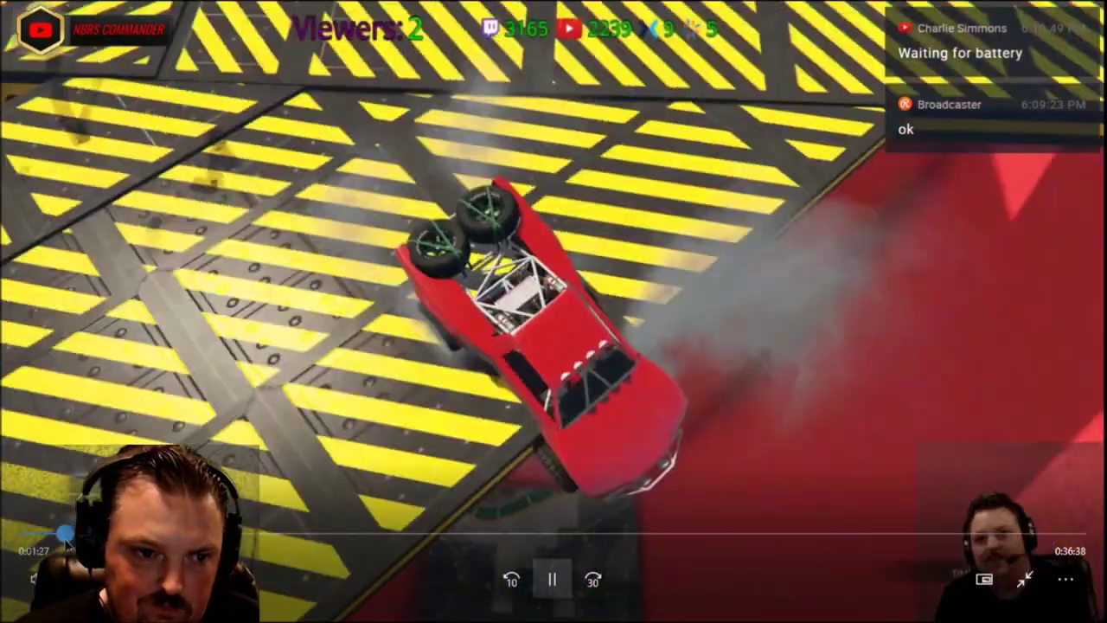
pyautogui.click(60, 534)
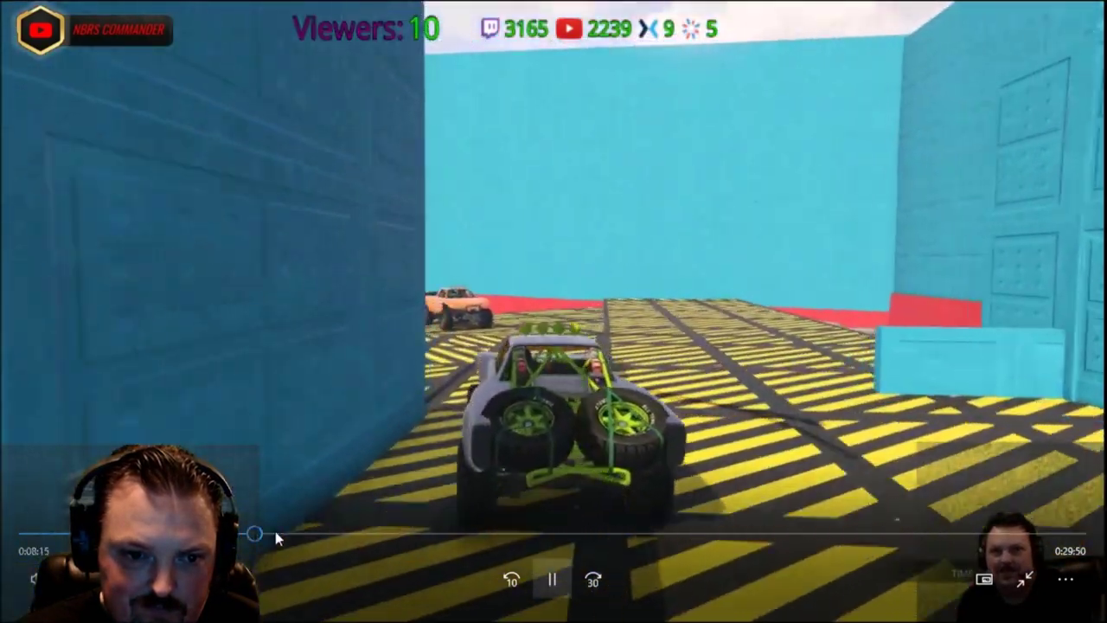
pyautogui.click(339, 534)
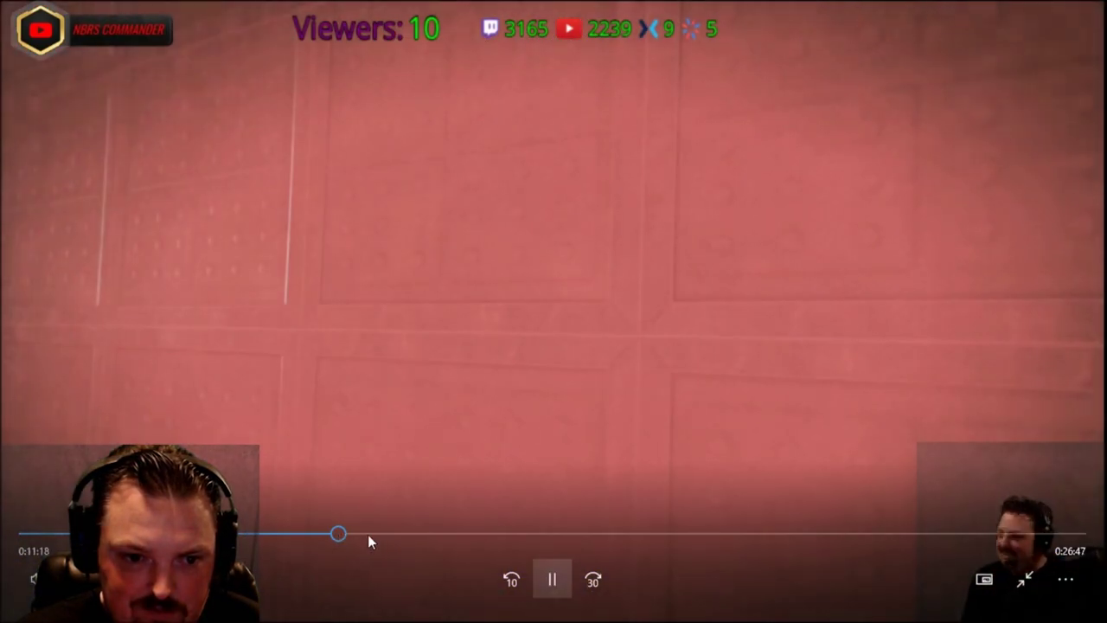
pyautogui.moveTo(368, 534); pyautogui.dragTo(316, 536)
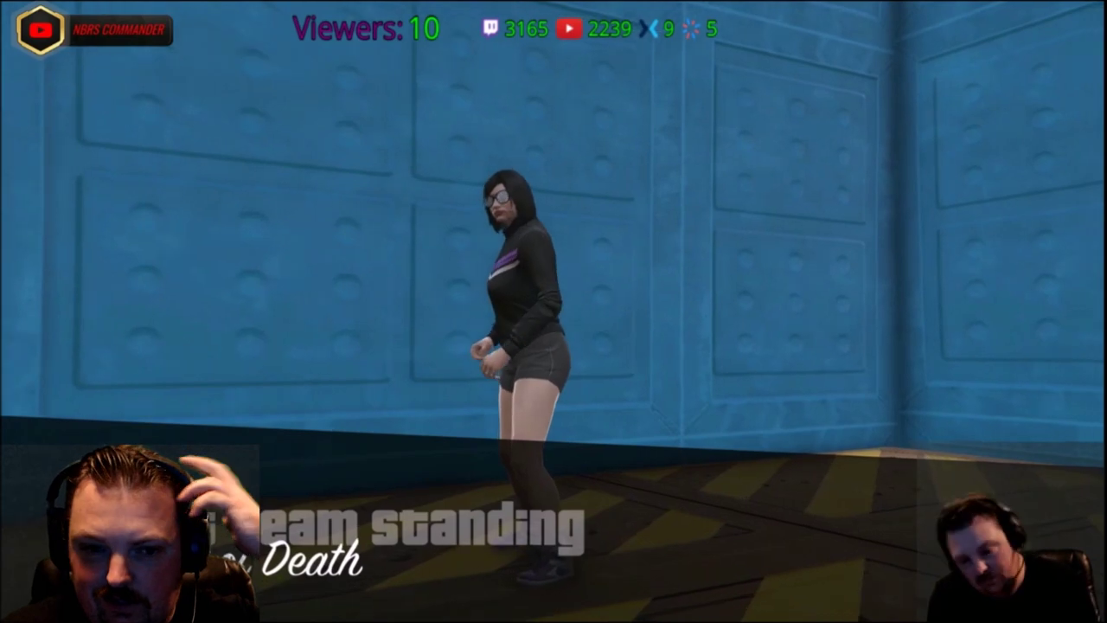
pyautogui.moveTo(289, 467)
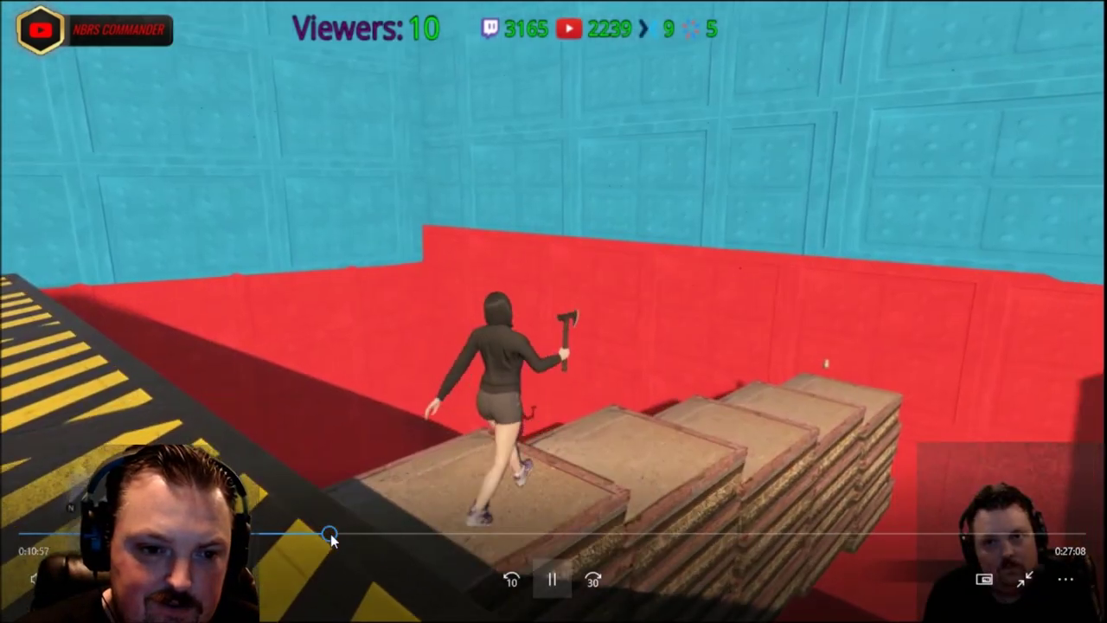
pyautogui.click(357, 534)
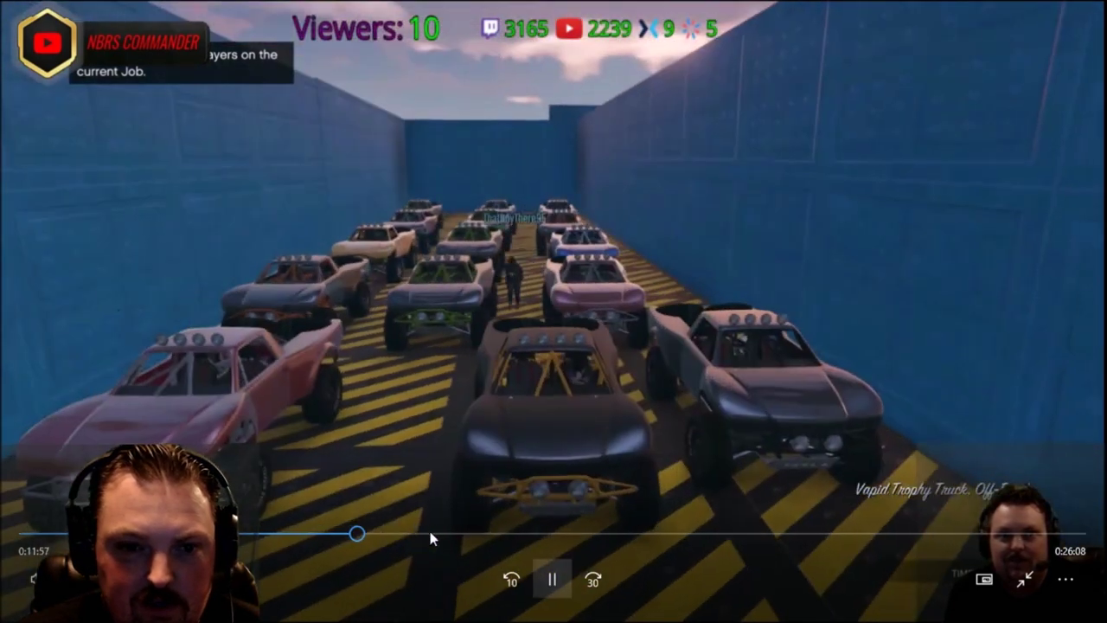
pyautogui.click(395, 535)
# Step: Skim the recording forward through roughly 0:15:53, 0:19:00 and 0:21:43
pyautogui.click(447, 533)
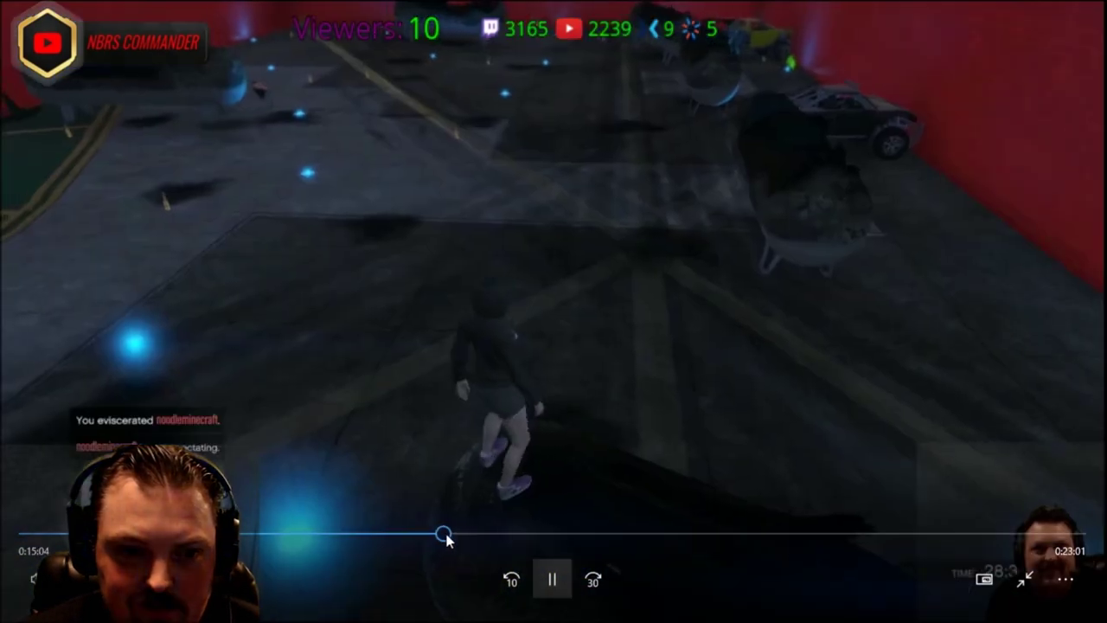
pyautogui.click(465, 534)
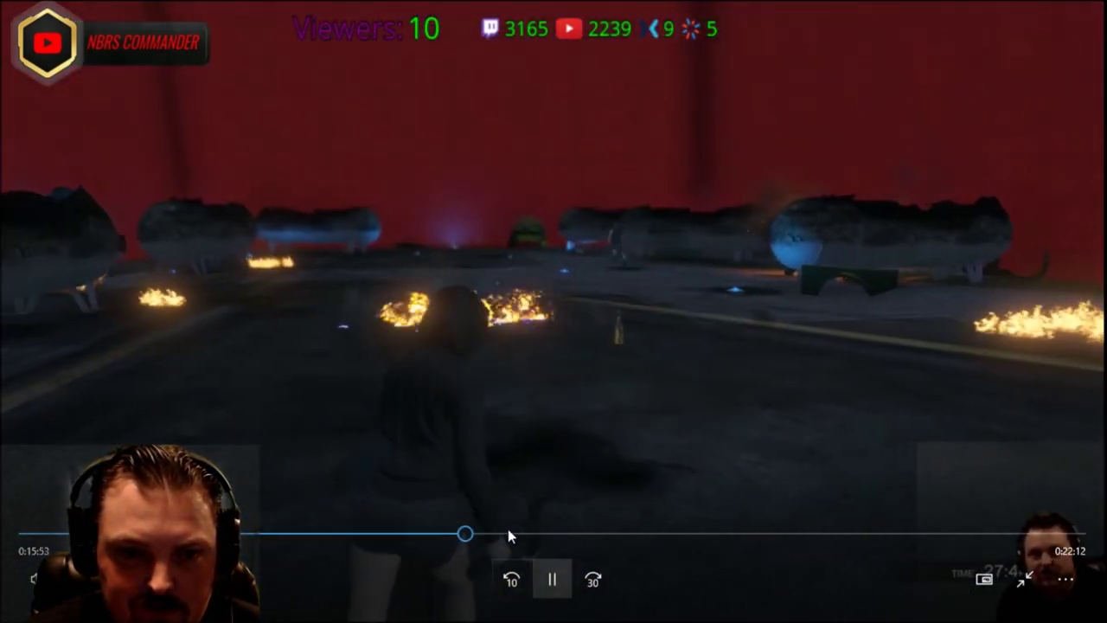
pyautogui.click(507, 533)
pyautogui.click(550, 534)
pyautogui.click(578, 534)
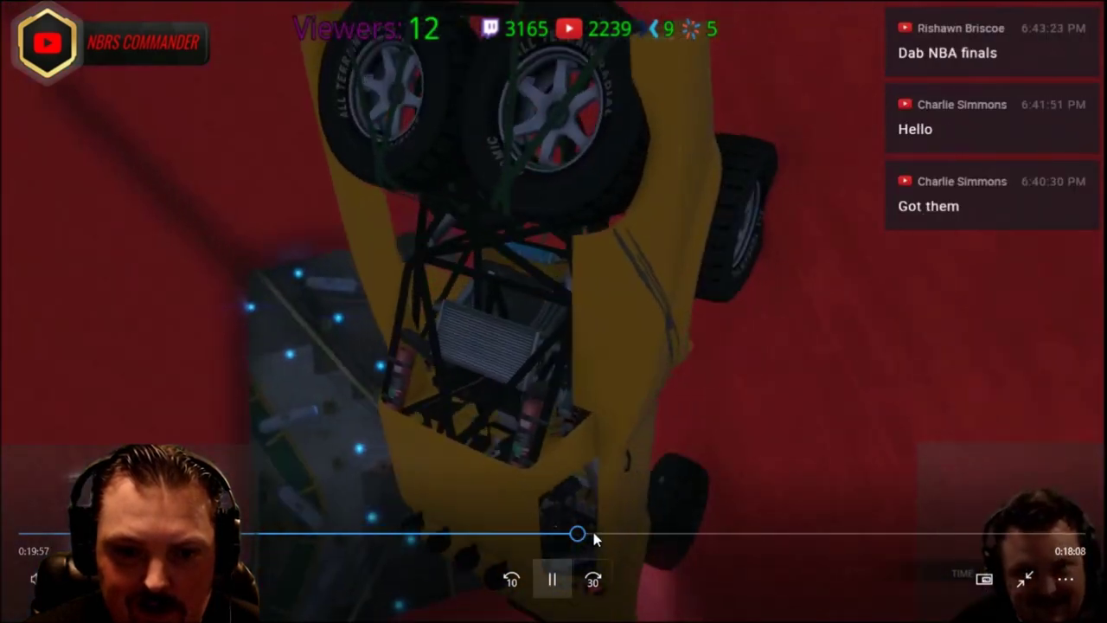
pyautogui.click(603, 533)
pyautogui.click(625, 533)
pyautogui.click(657, 533)
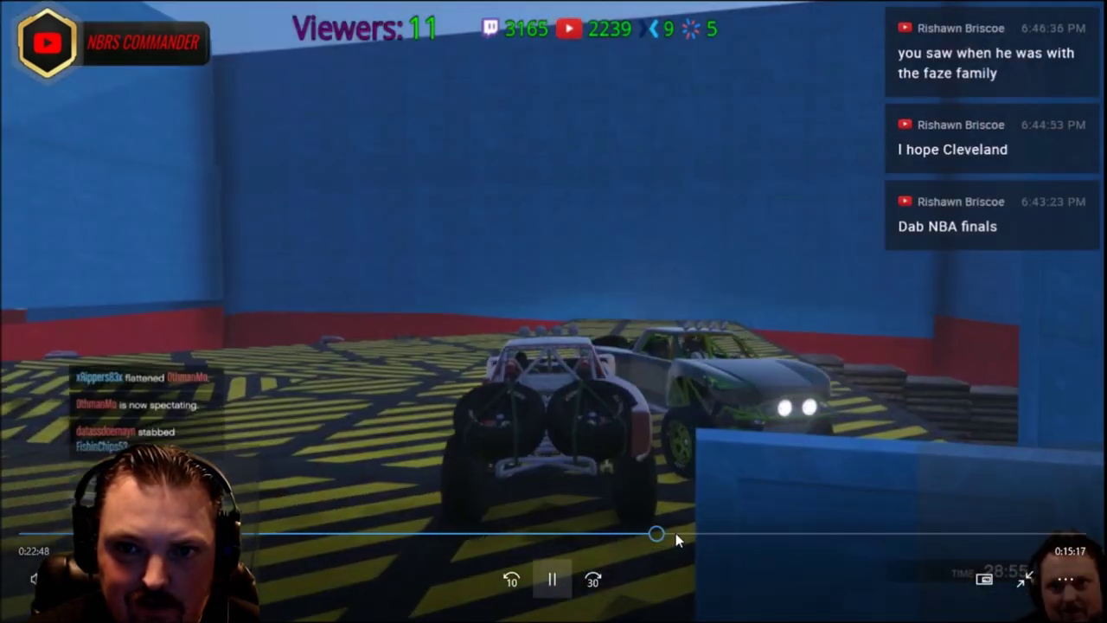
pyautogui.click(677, 533)
pyautogui.click(704, 533)
pyautogui.click(731, 534)
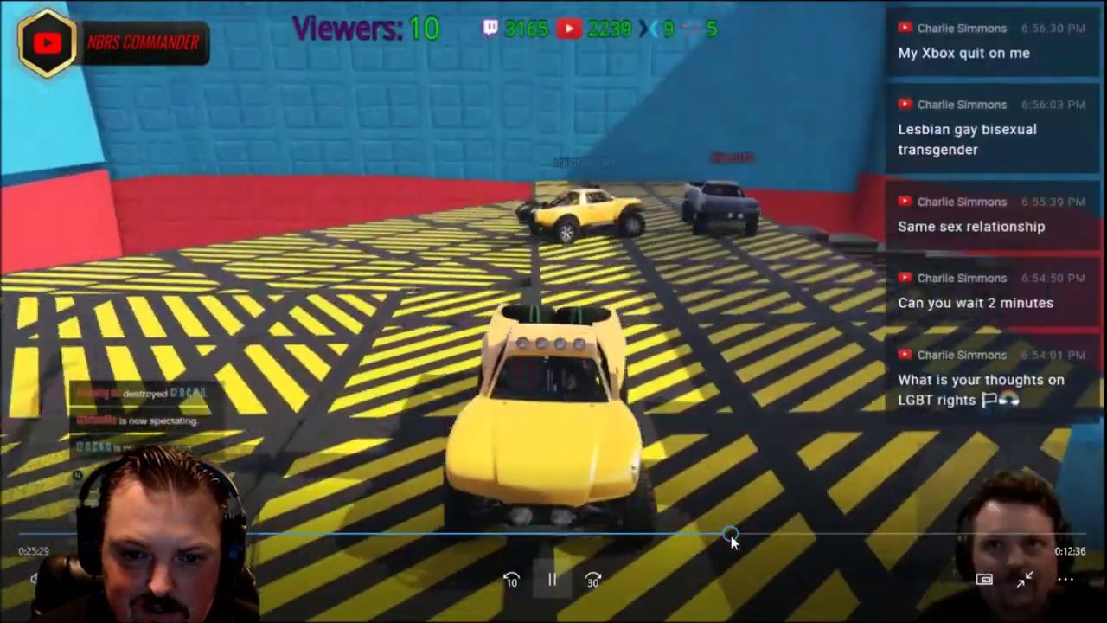
pyautogui.click(748, 534)
# Step: Jump past the thirty-minute mark and pause on the Pit of Death lobby at 0:37:30
pyautogui.click(772, 534)
pyautogui.click(806, 535)
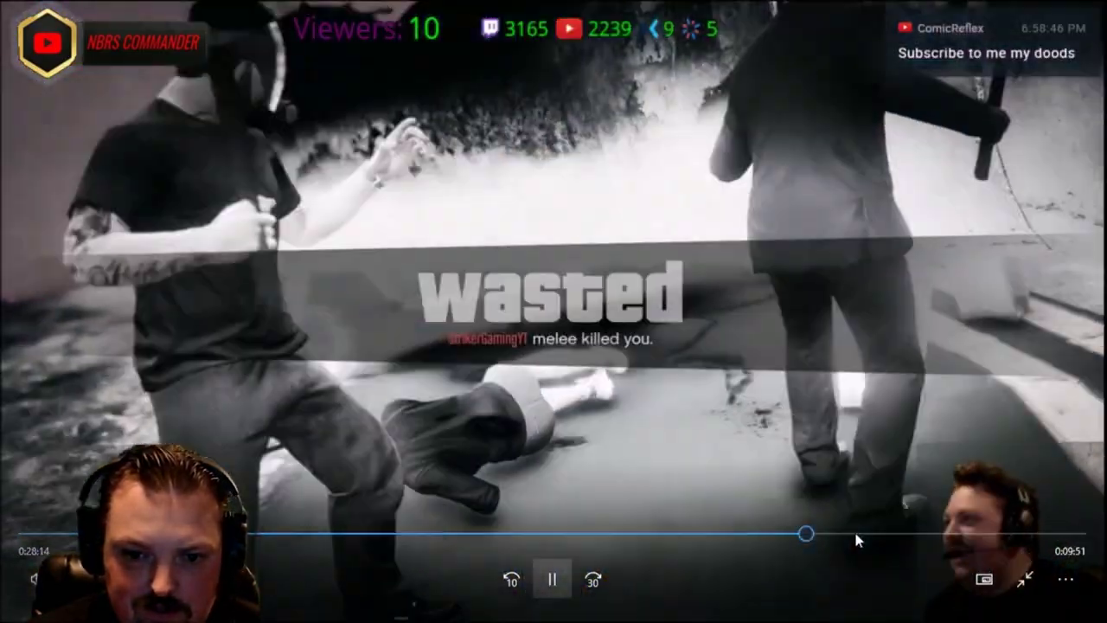
pyautogui.click(853, 531)
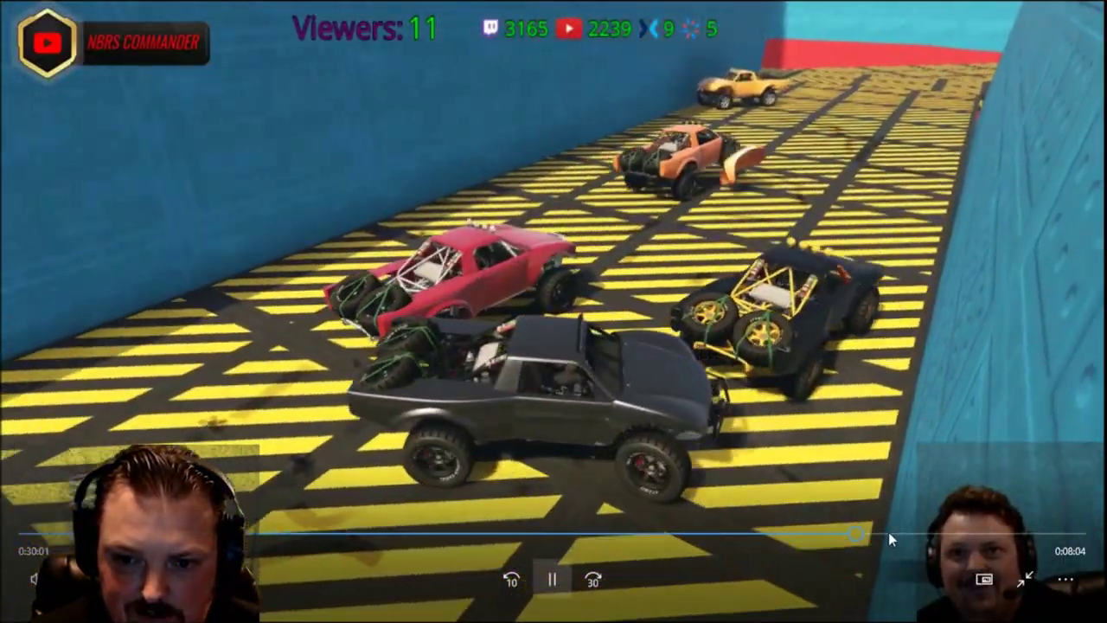
pyautogui.click(888, 533)
pyautogui.click(959, 534)
pyautogui.click(986, 533)
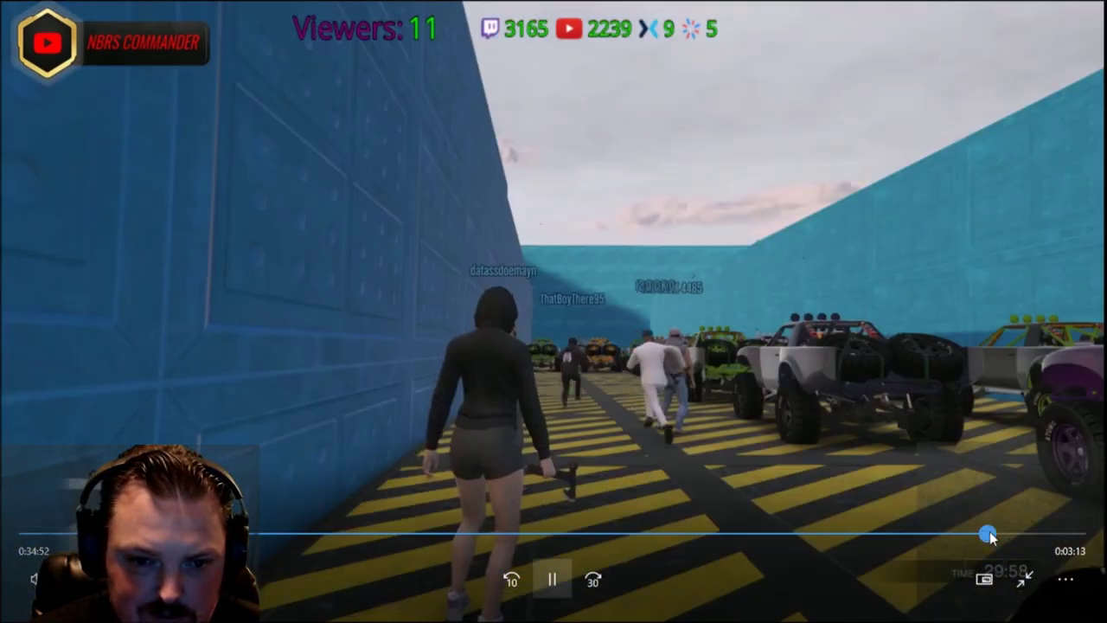
pyautogui.click(1013, 533)
pyautogui.click(1029, 533)
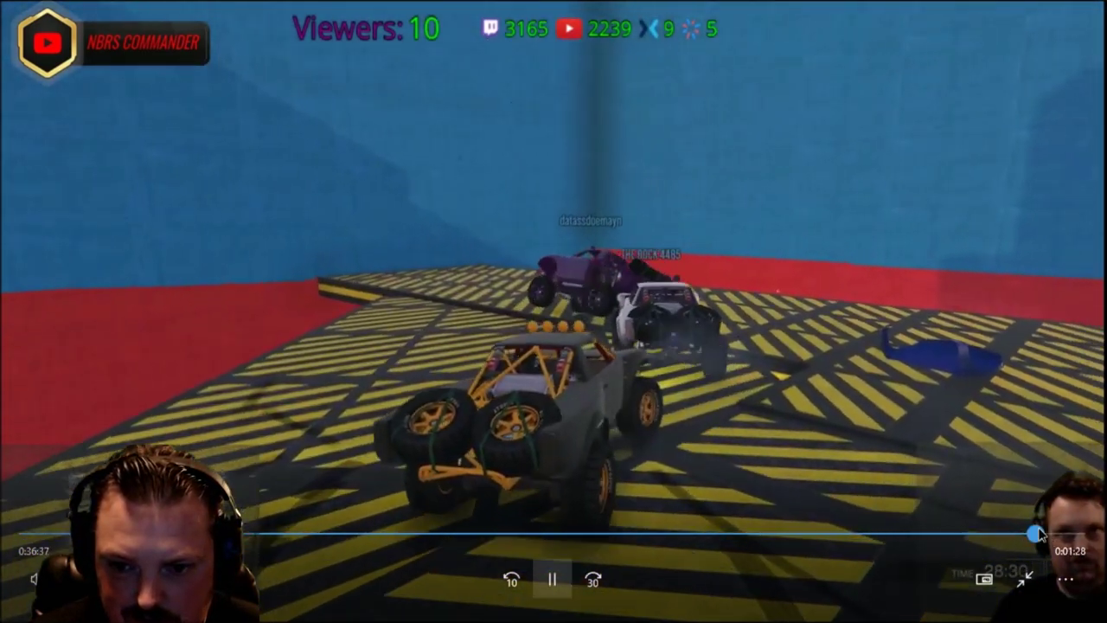
pyautogui.click(1040, 533)
pyautogui.click(1057, 534)
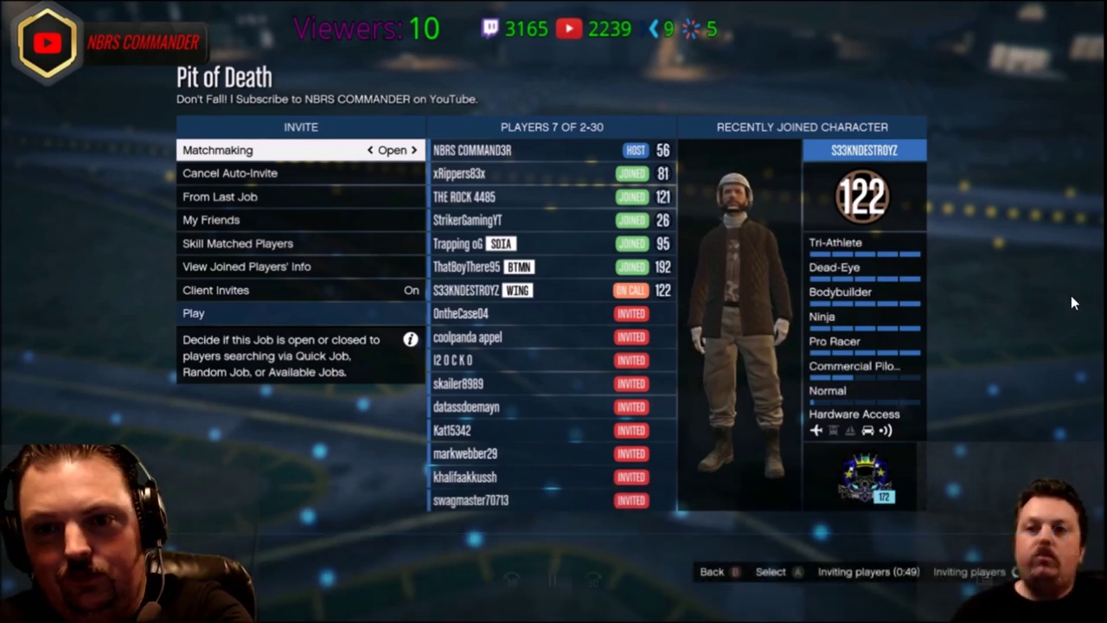
pyautogui.click(552, 579)
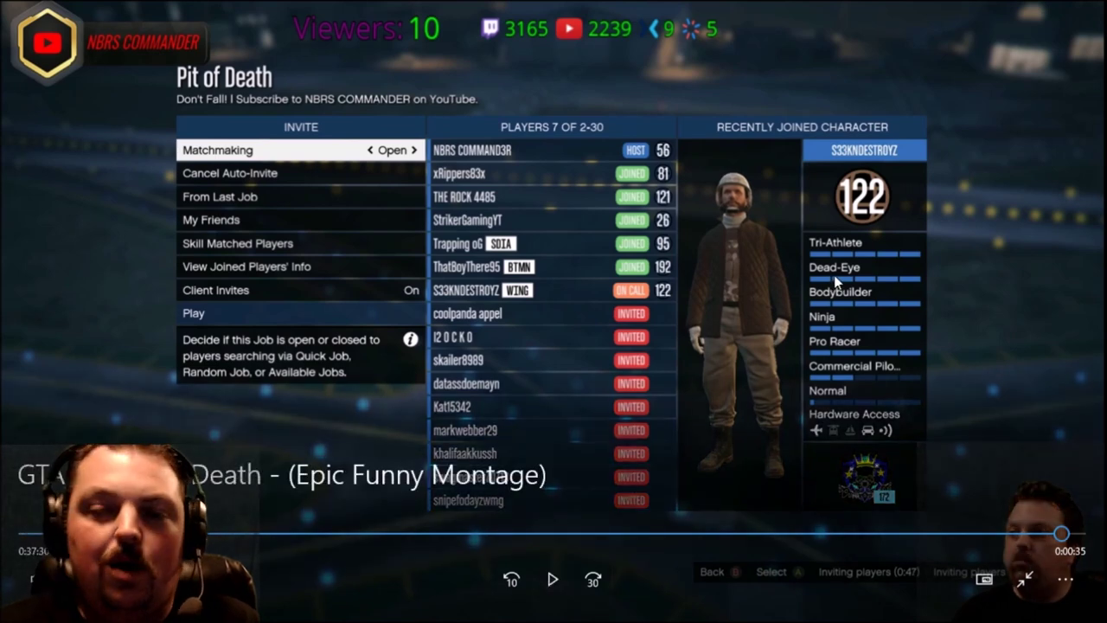
# Step: Exit full screen, close Movies & TV and minimize Movie Maker to reveal the YouTube page
pyautogui.doubleClick(794, 278)
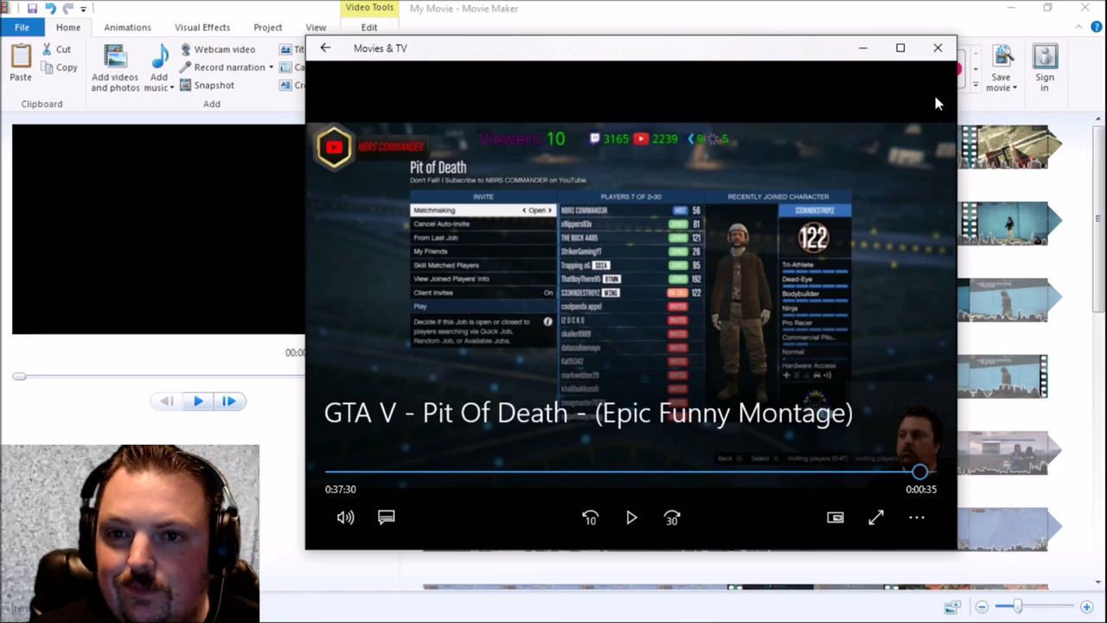
pyautogui.click(939, 50)
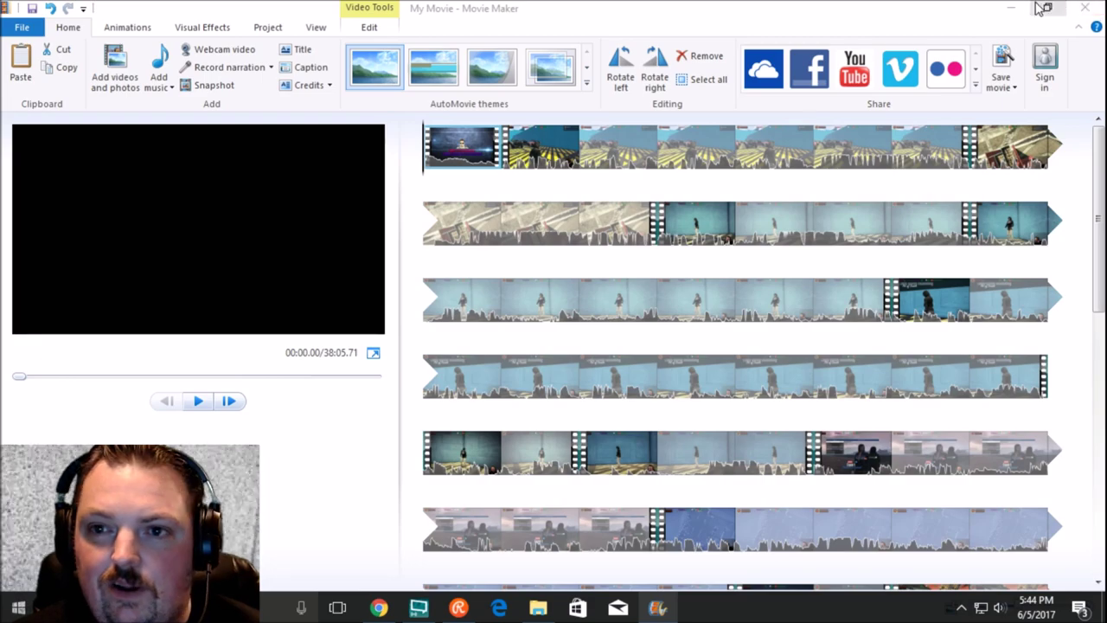
pyautogui.click(1009, 10)
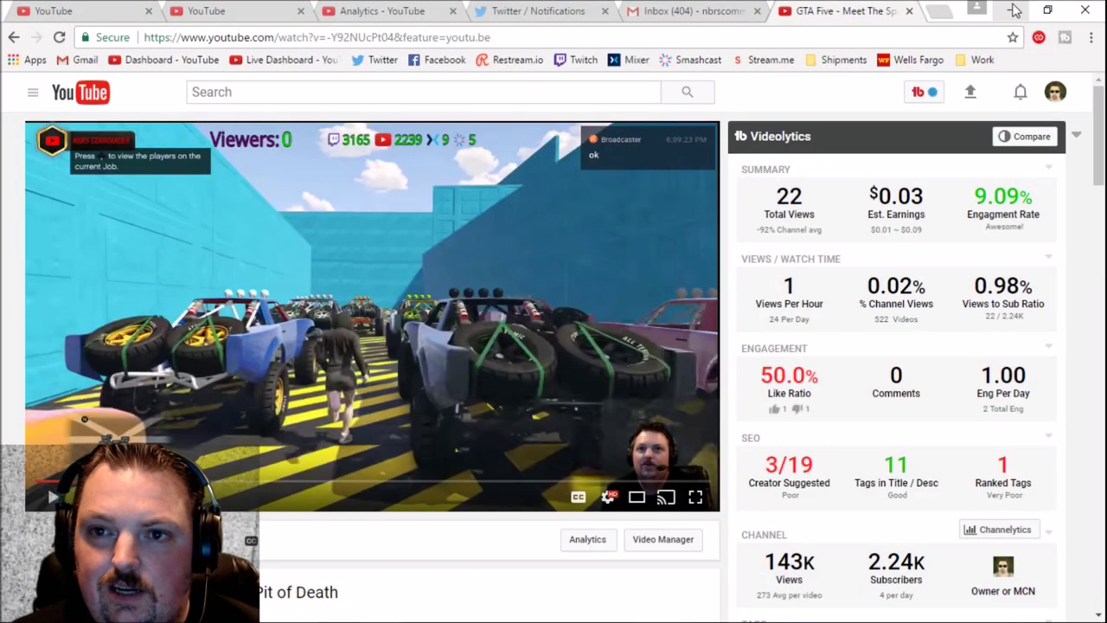
pyautogui.click(1009, 10)
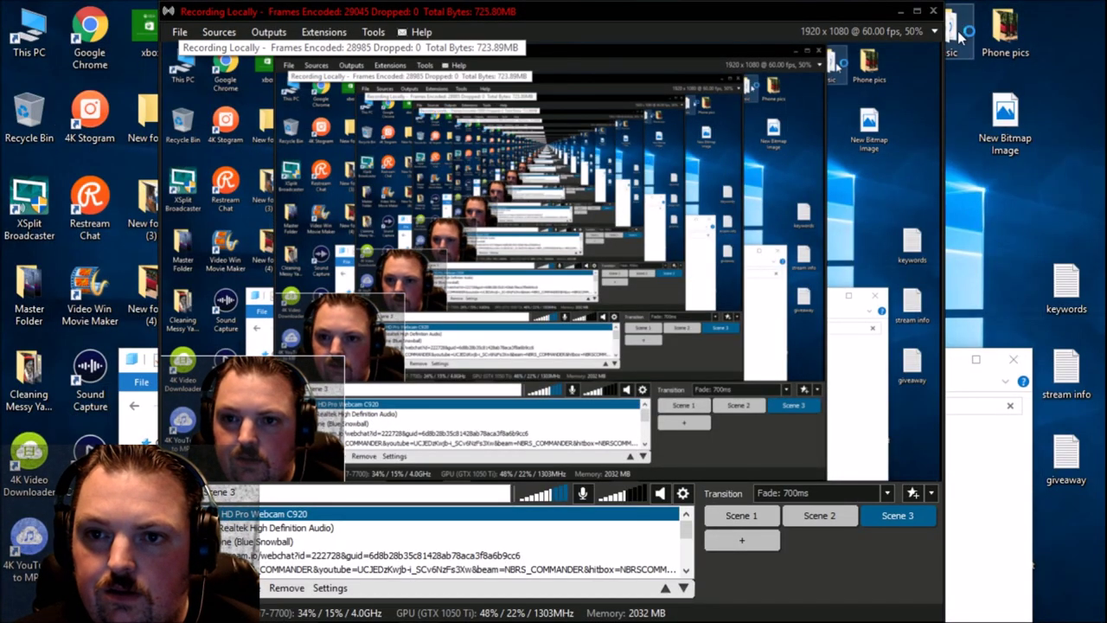
pyautogui.moveTo(852, 21); pyautogui.dragTo(378, 104)
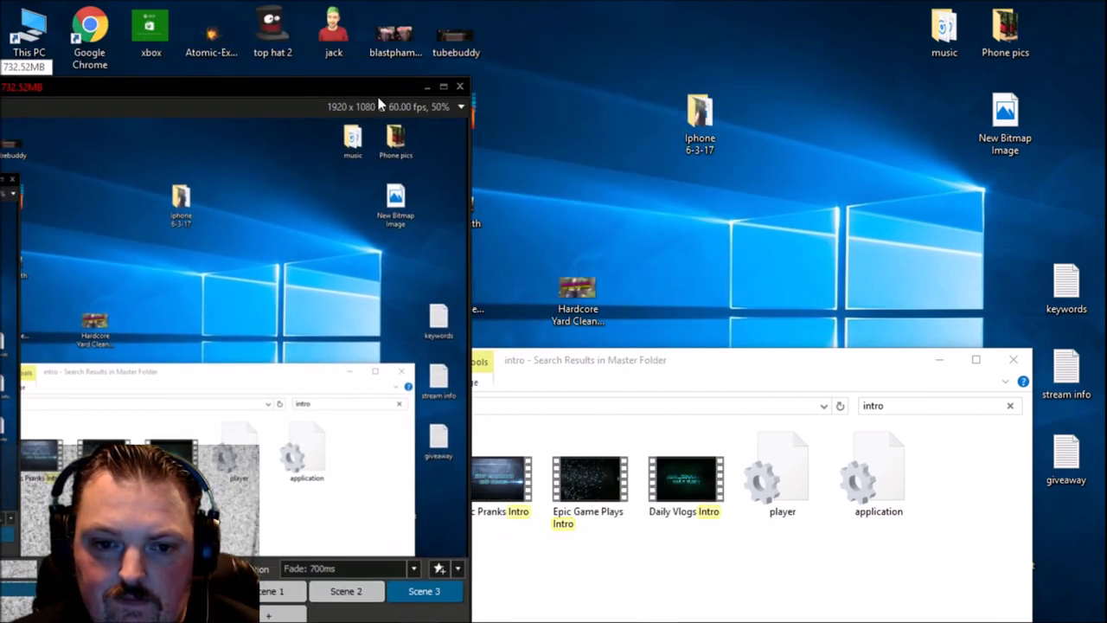
pyautogui.click(679, 374)
pyautogui.rightClick(702, 491)
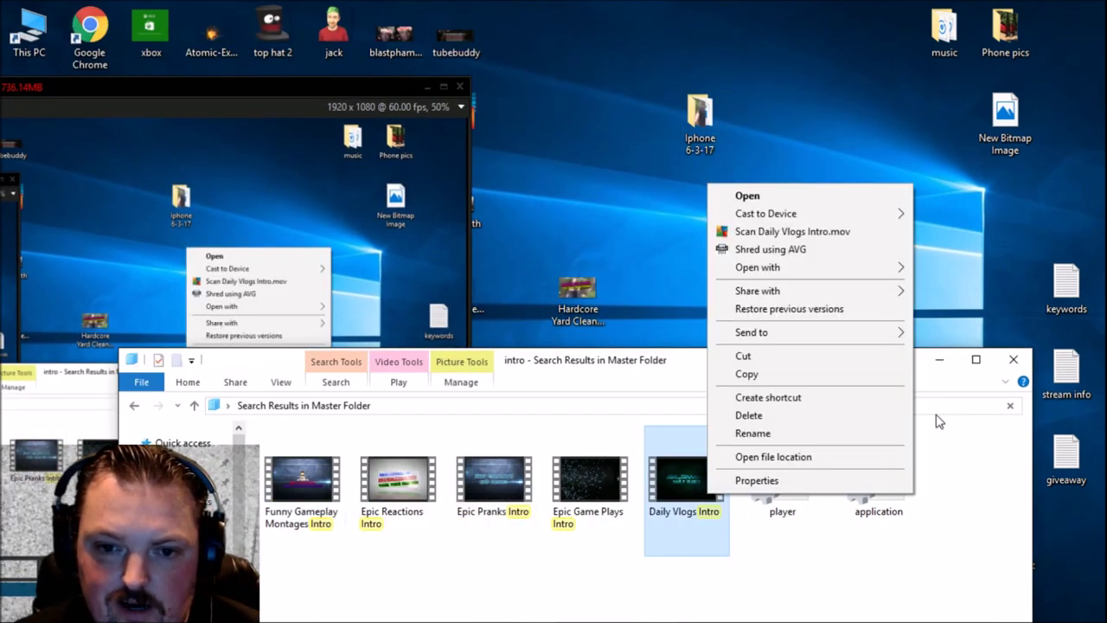
pyautogui.moveTo(806, 270)
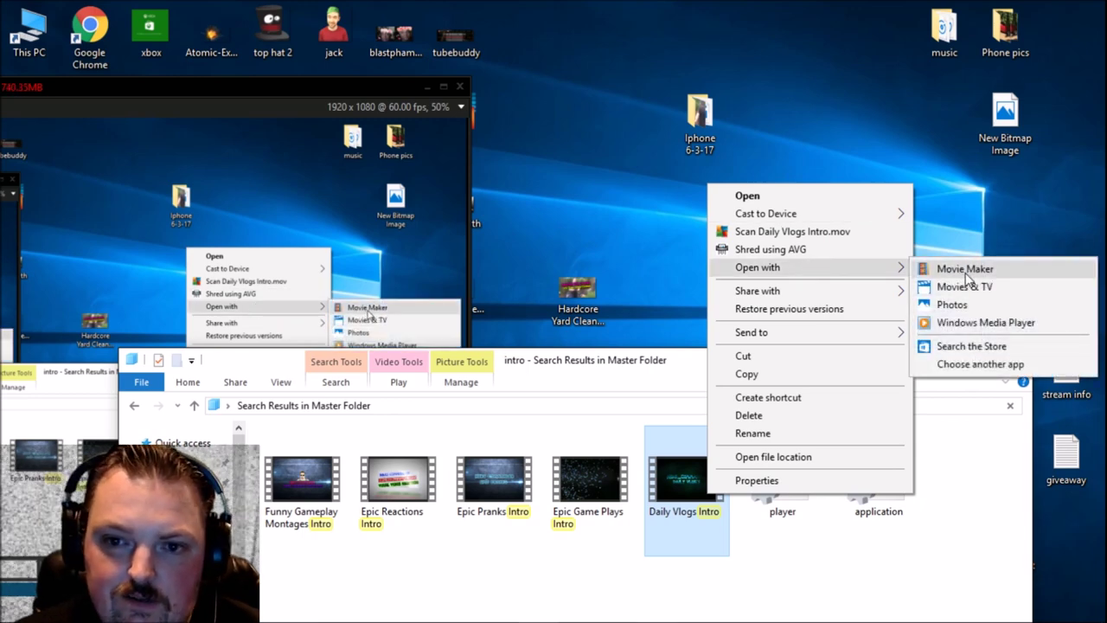
pyautogui.click(379, 608)
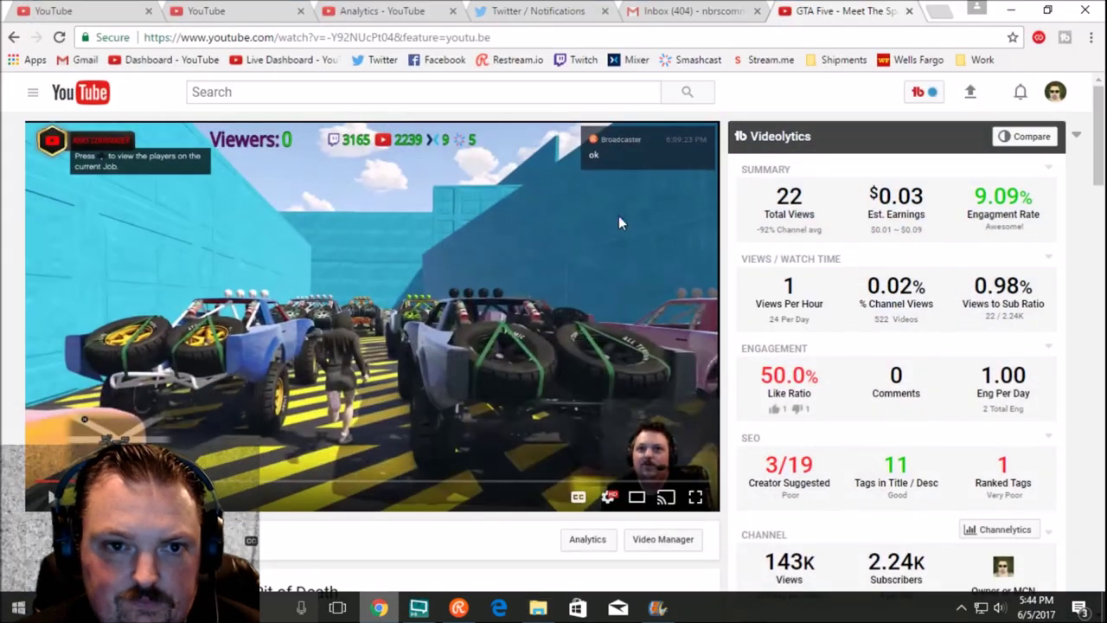
# Step: Search Google for 'movie maker' in a new tab, check the Windows Movie Maker 2016 result, then minimize Chrome
pyautogui.click(938, 11)
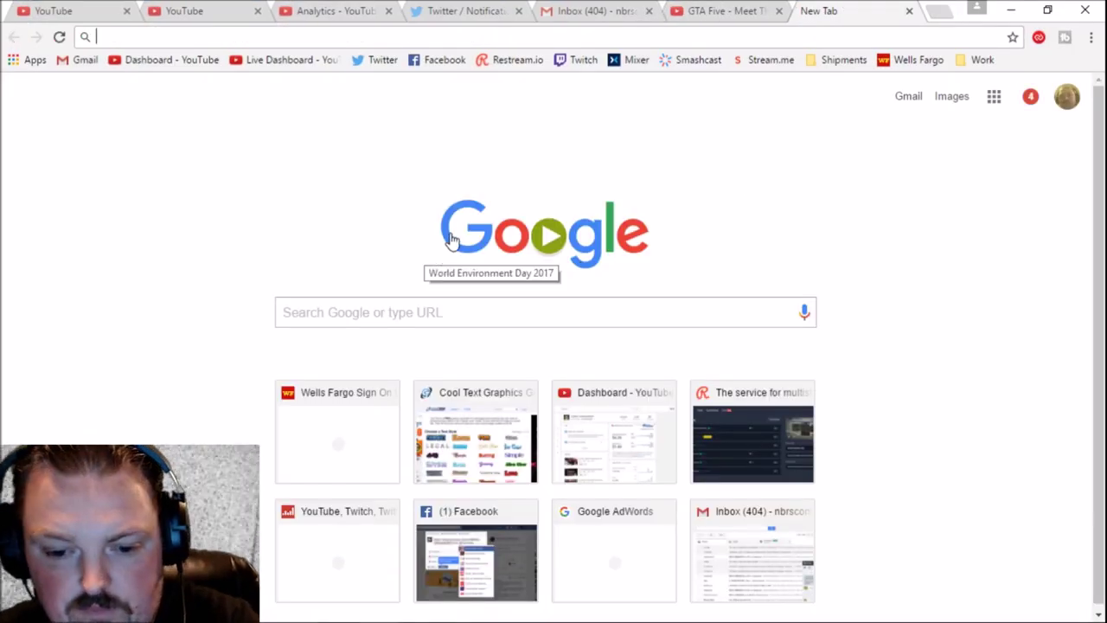
pyautogui.write('movie ')
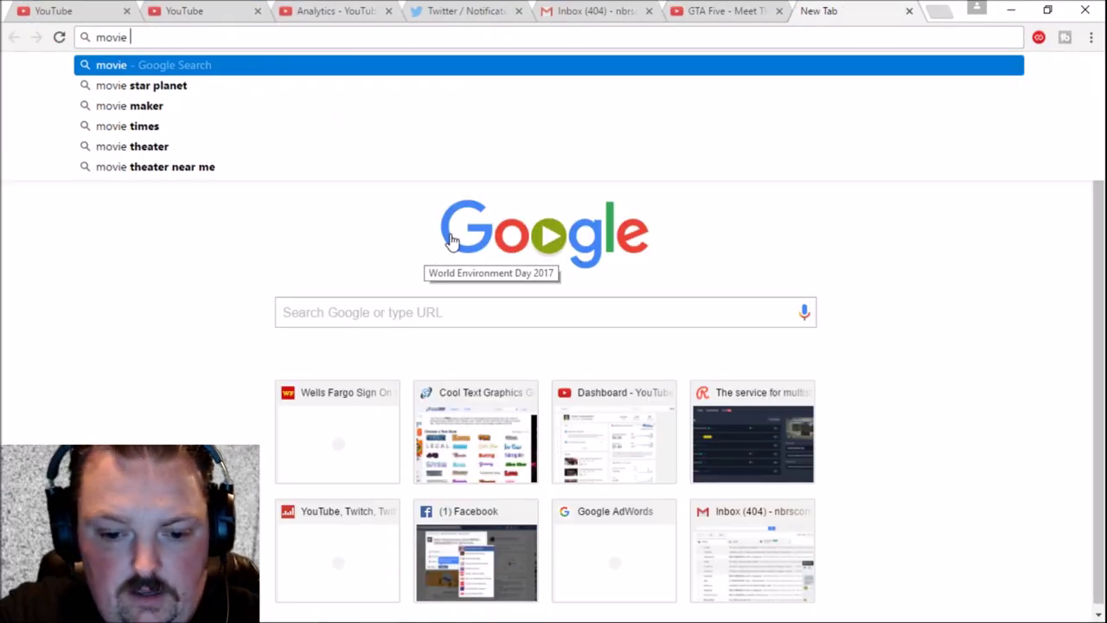
pyautogui.write('maker')
pyautogui.press('Return')
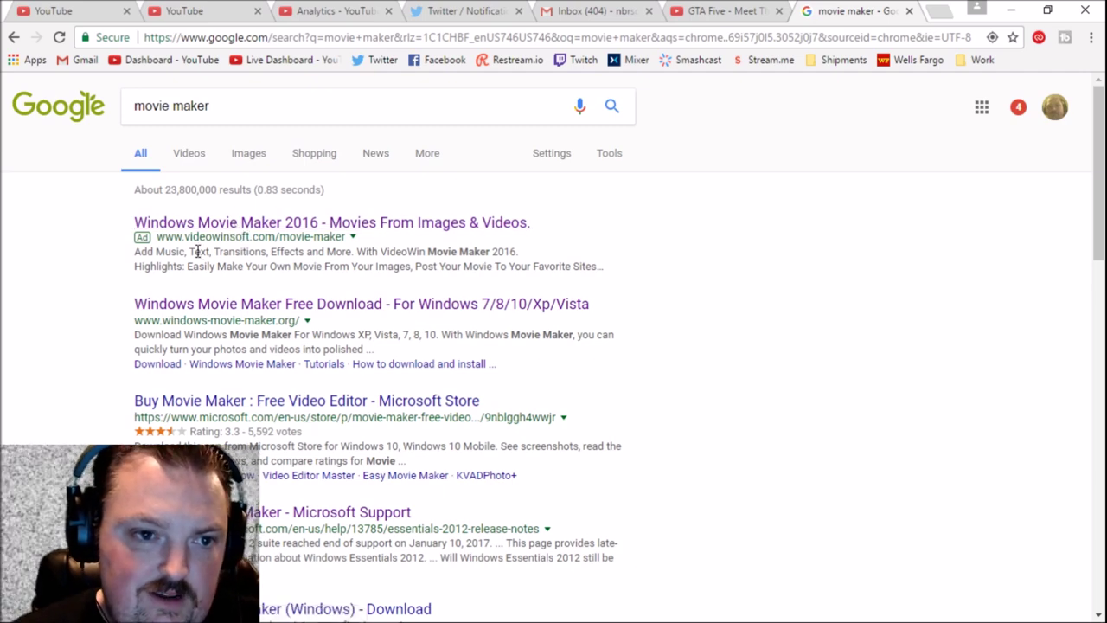
pyautogui.click(229, 222)
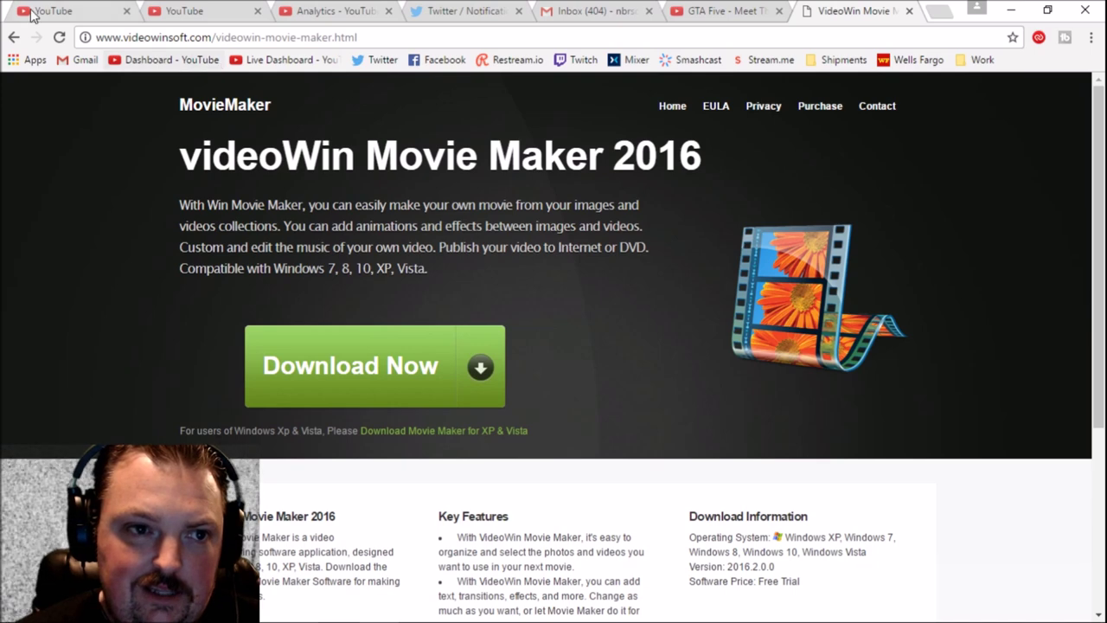
pyautogui.click(14, 38)
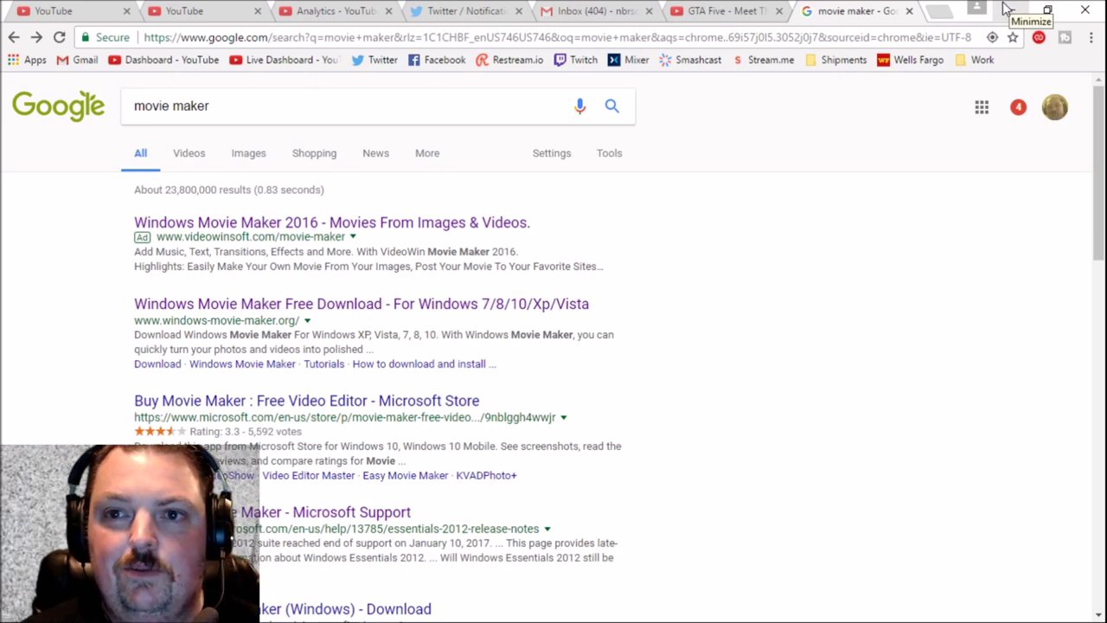
pyautogui.click(1007, 9)
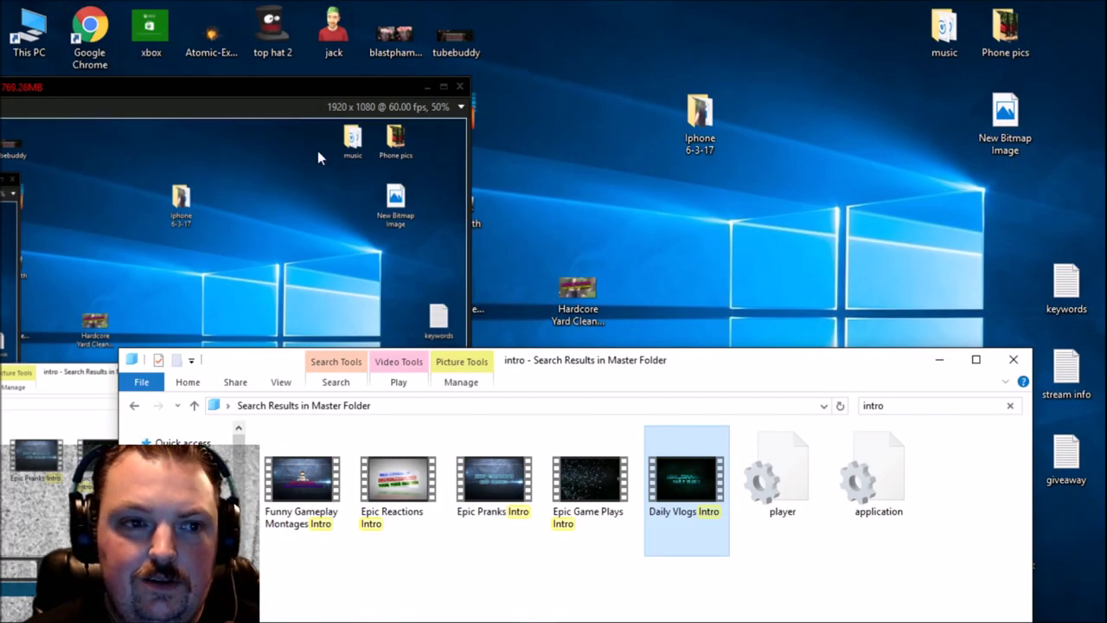
# Step: Open the Daily Vlogs Intro file with Movie Maker from its right-click menu
pyautogui.rightClick(692, 499)
pyautogui.moveTo(764, 269)
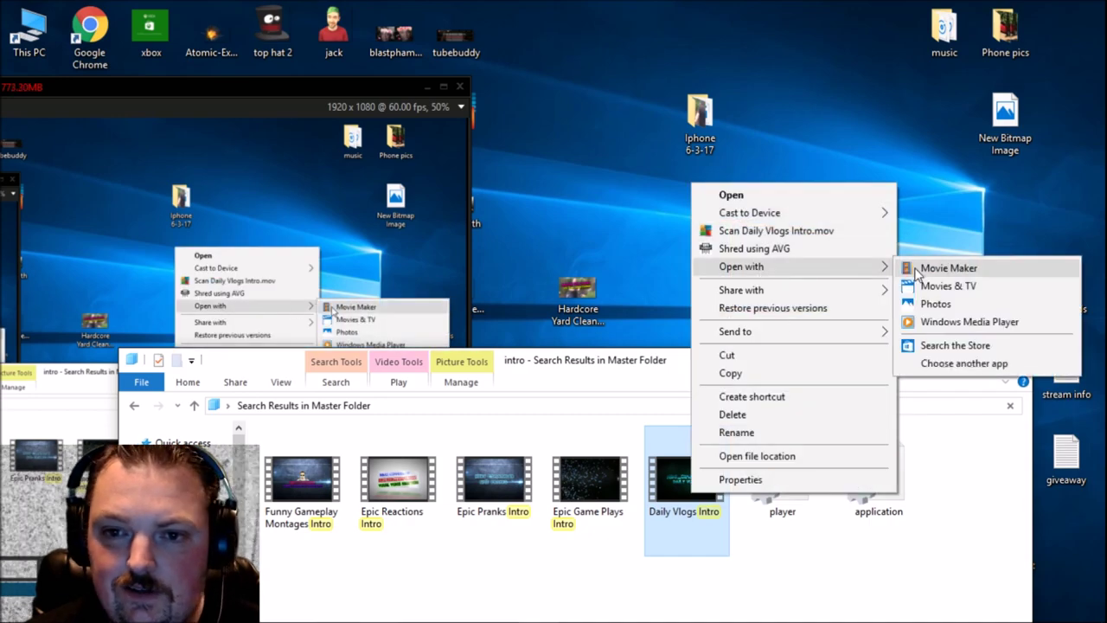
pyautogui.click(918, 269)
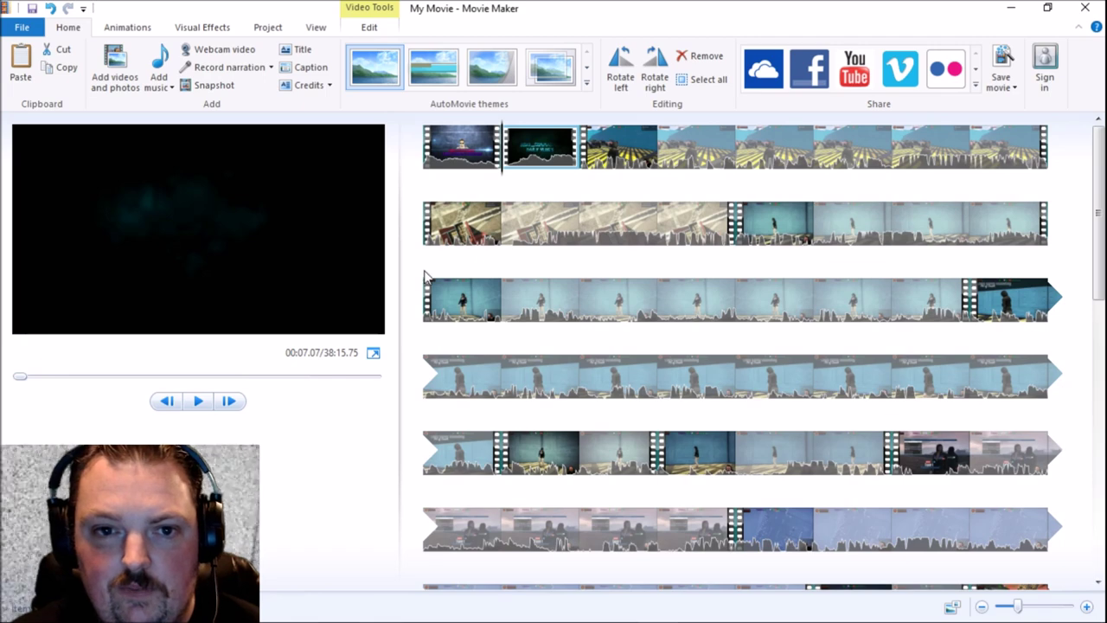
# Step: Add the Four_Dash track from the PC as background music
pyautogui.click(159, 83)
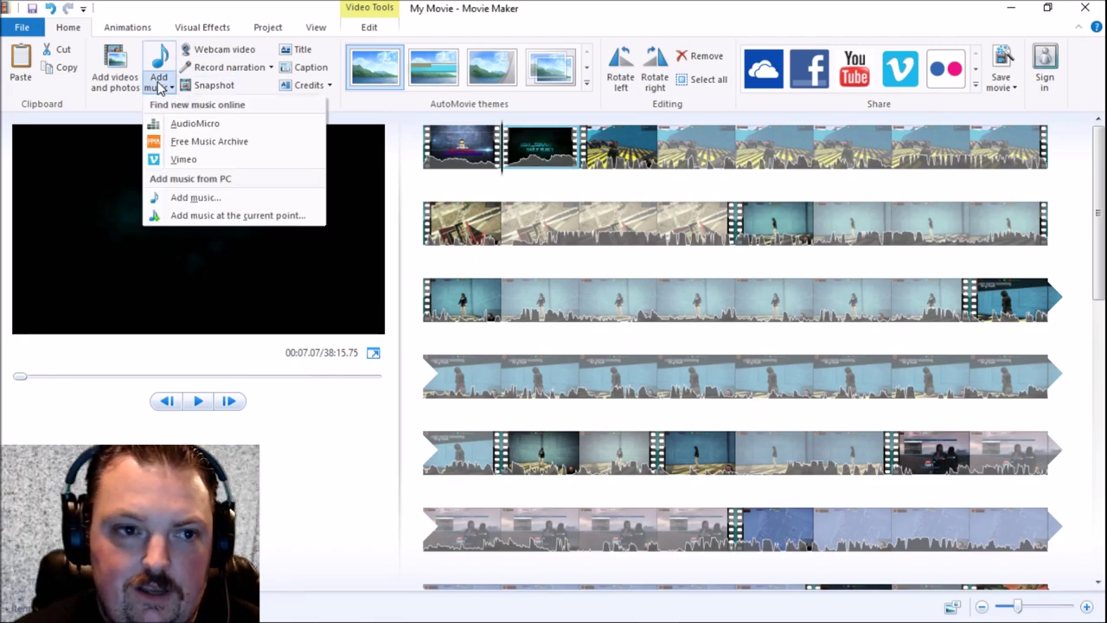
pyautogui.click(180, 199)
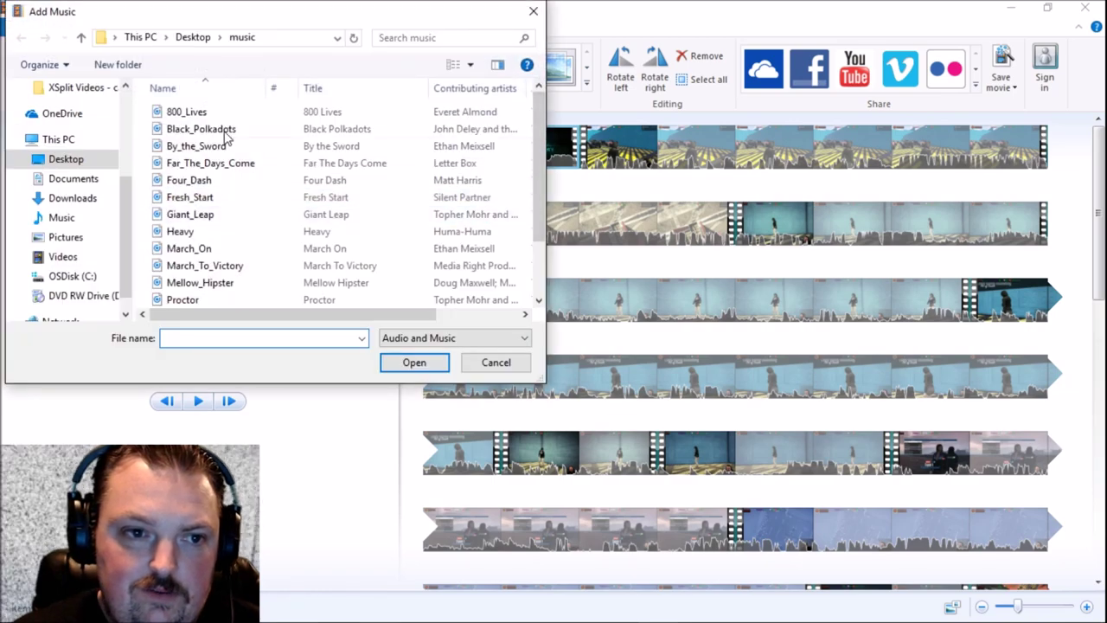
pyautogui.doubleClick(203, 180)
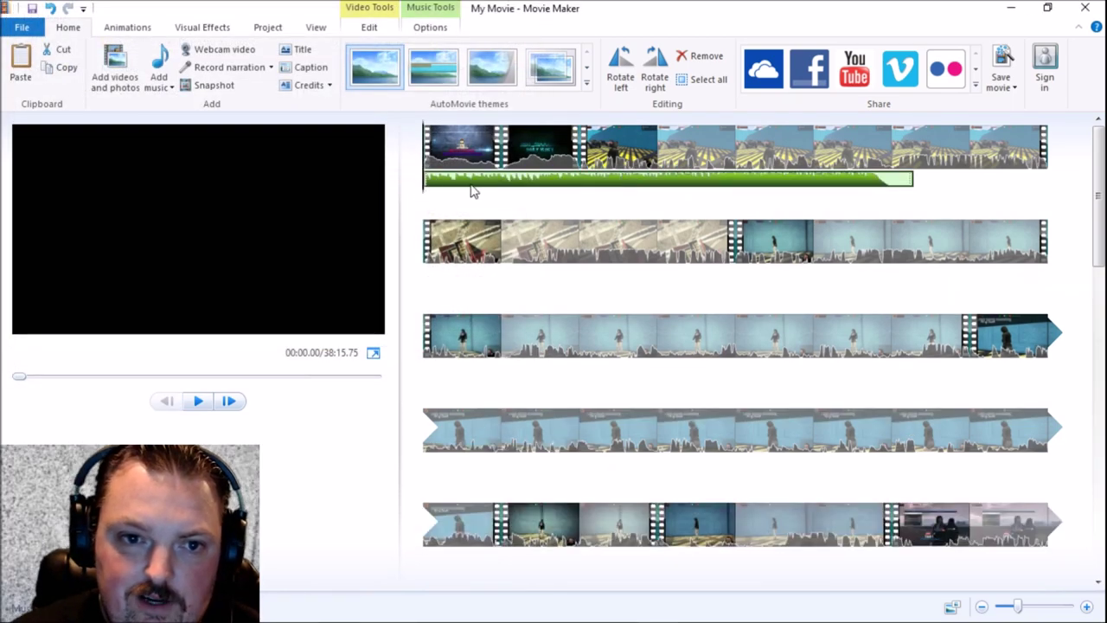
# Step: Delete the added intro clip from the storyboard and select the music track
pyautogui.click(545, 147)
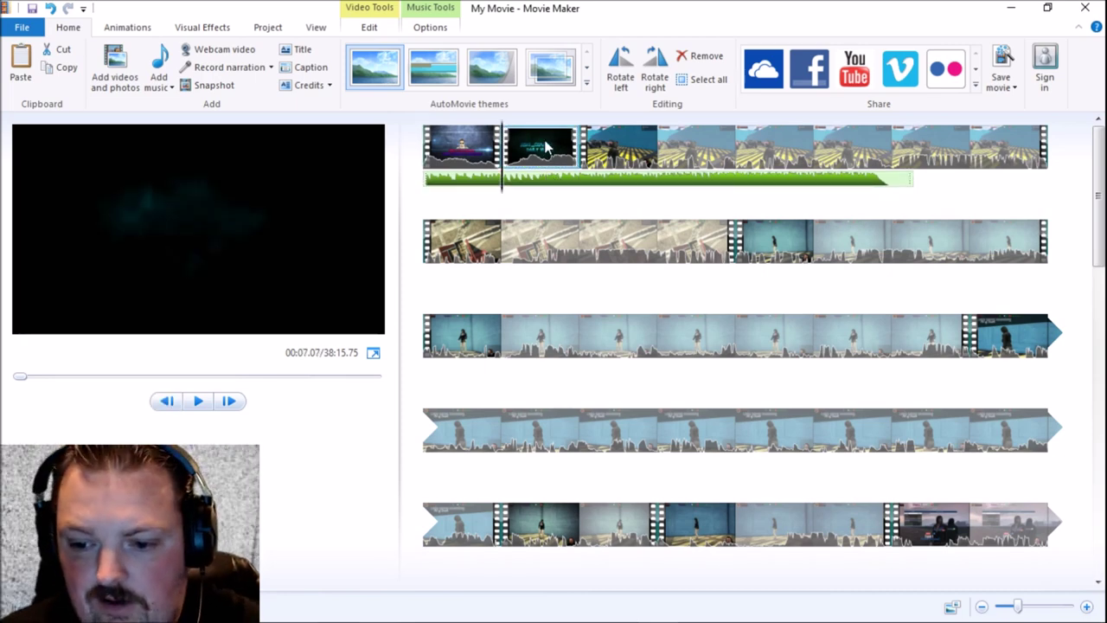
pyautogui.press('Delete')
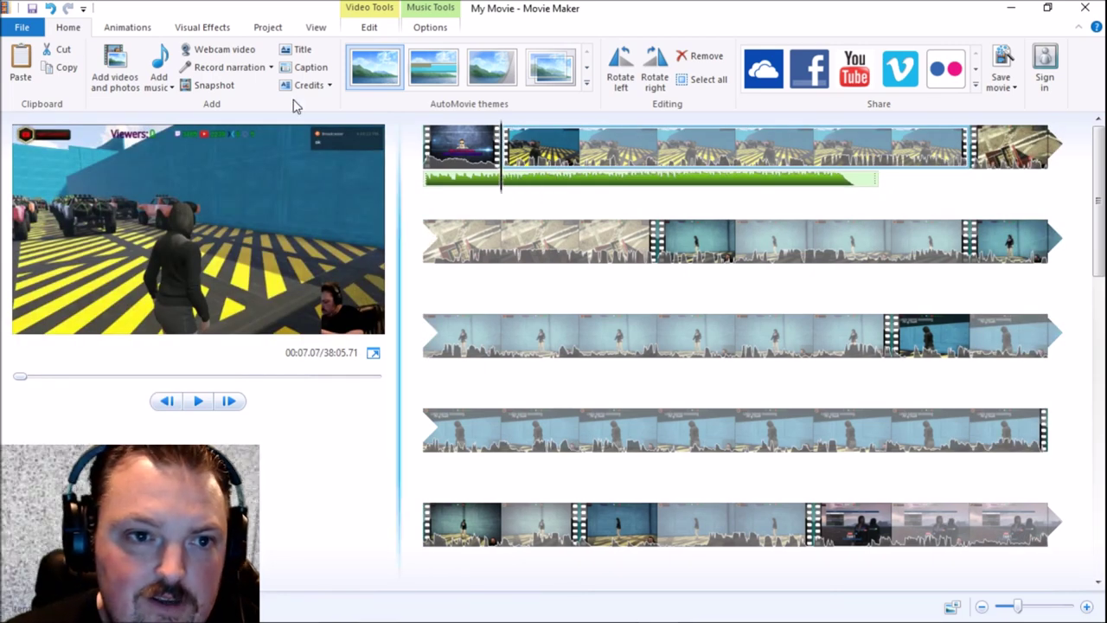
pyautogui.click(515, 181)
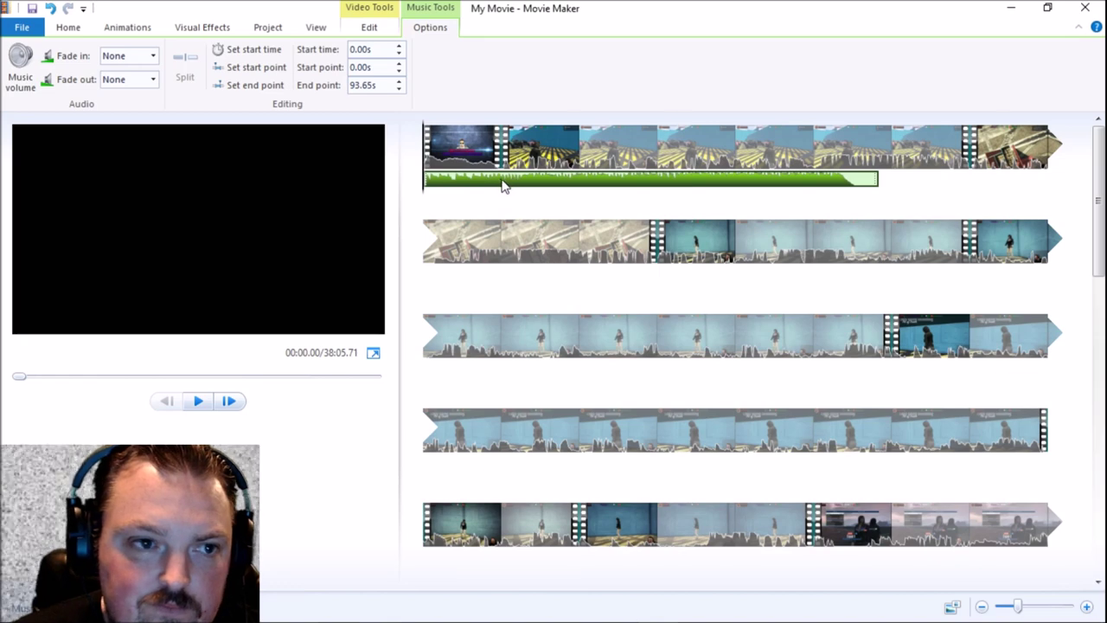
# Step: Start the Four_Dash music at 8 seconds and play the movie from its beginning
pyautogui.click(354, 49)
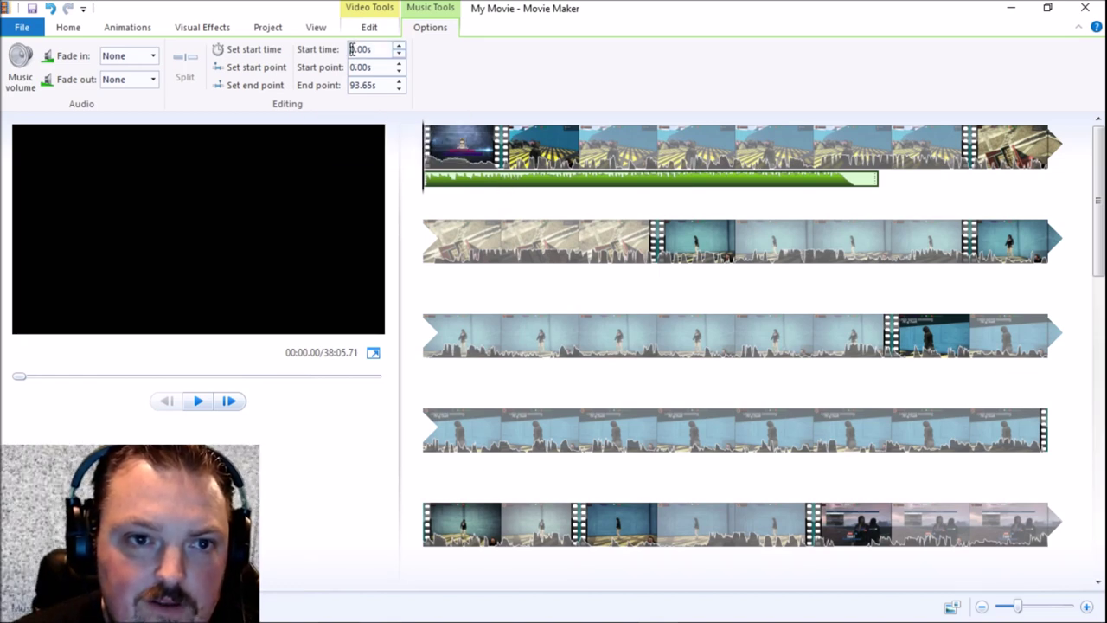
pyautogui.write('8')
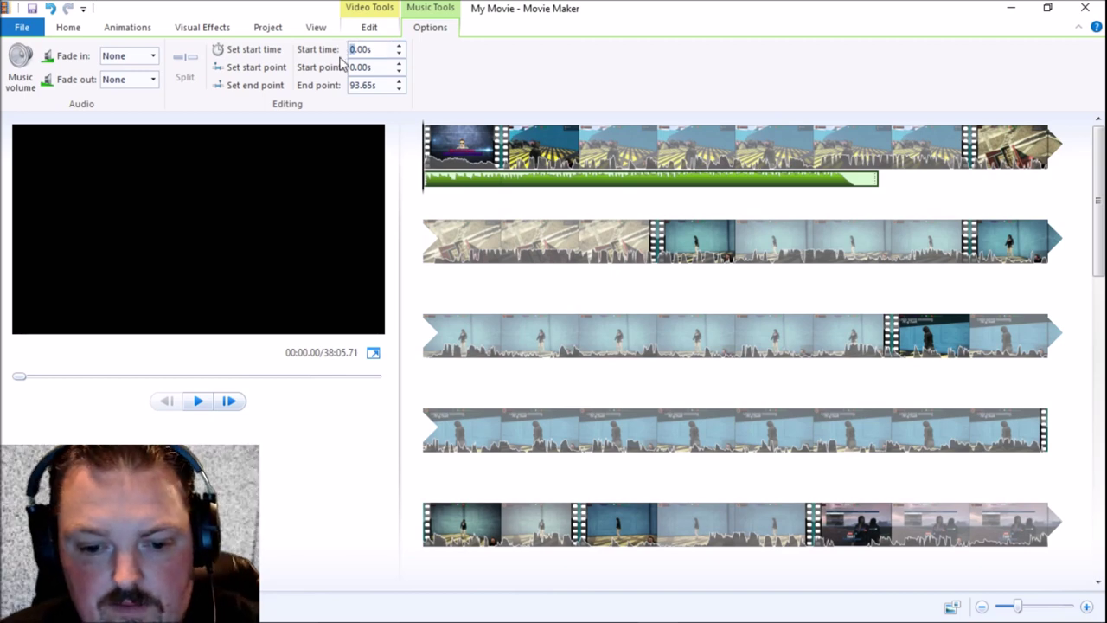
pyautogui.press('Return')
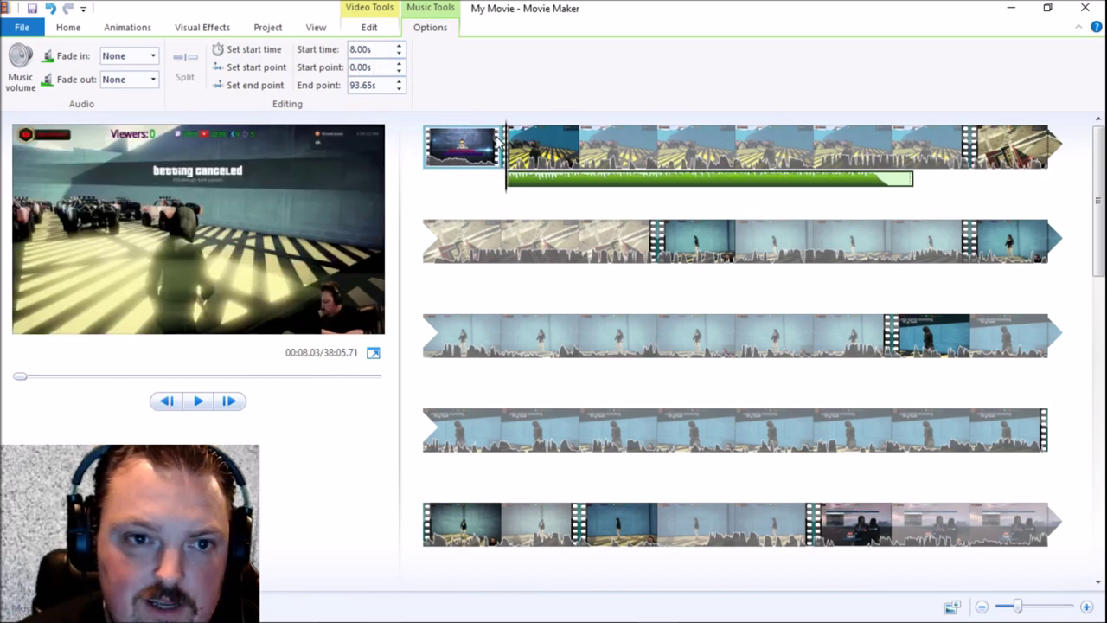
pyautogui.click(434, 147)
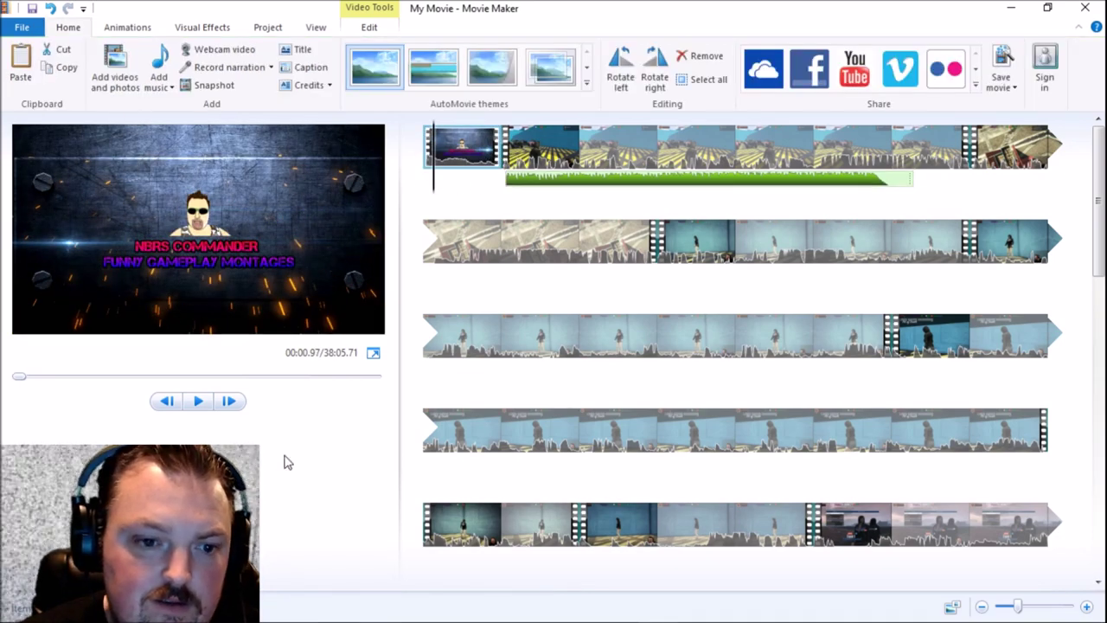
pyautogui.click(197, 399)
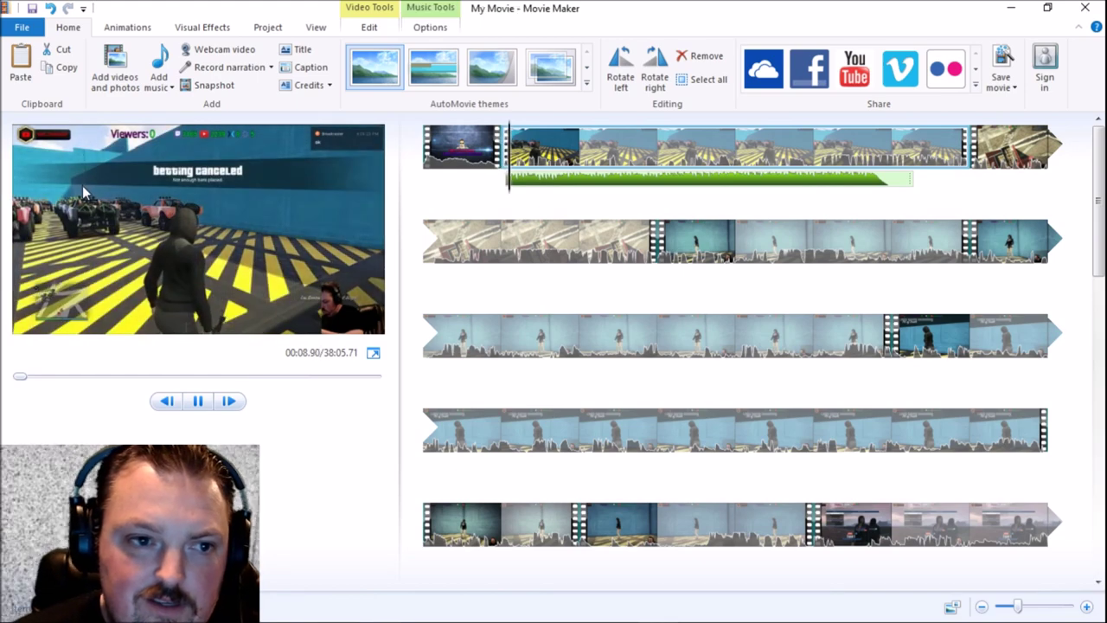
# Step: Open the music file picker, cancel without adding anything, and resume the preview
pyautogui.click(161, 90)
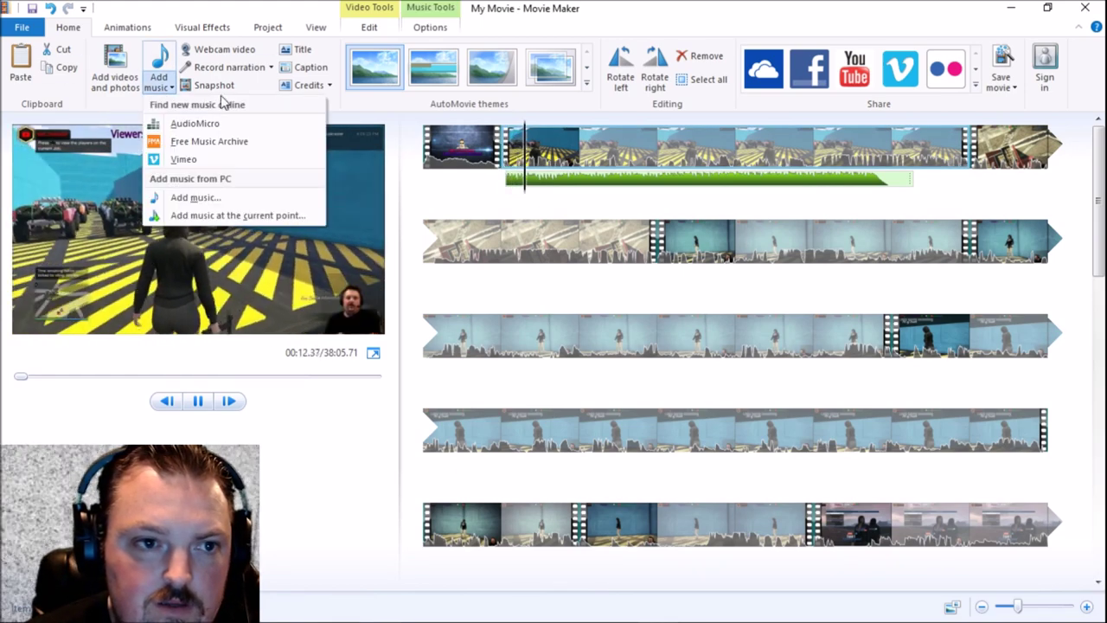
pyautogui.click(206, 201)
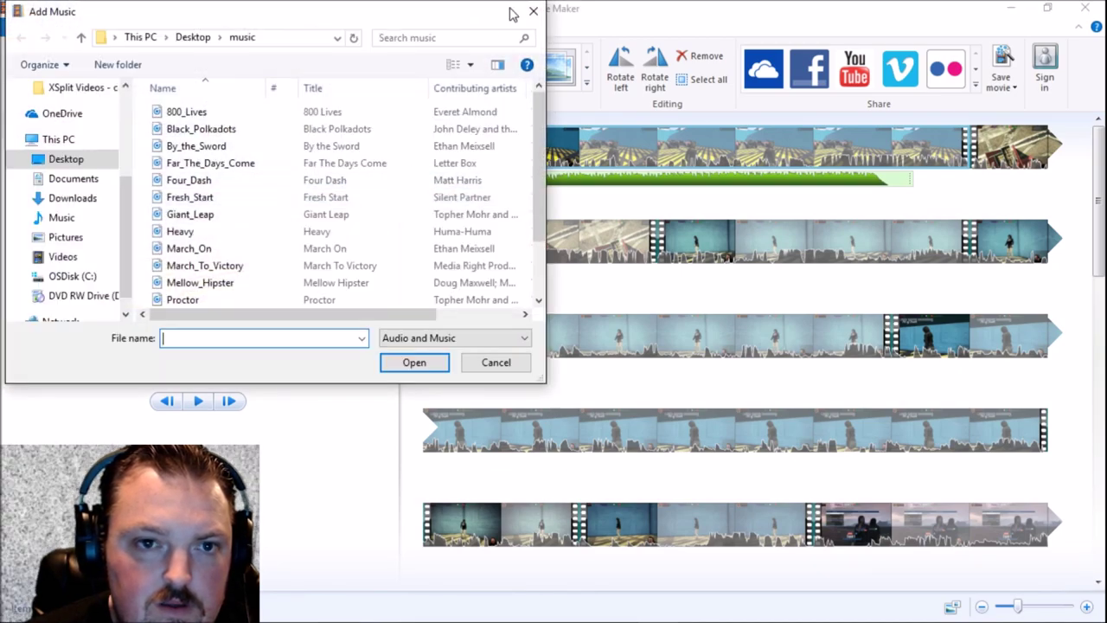
pyautogui.click(530, 10)
pyautogui.click(197, 400)
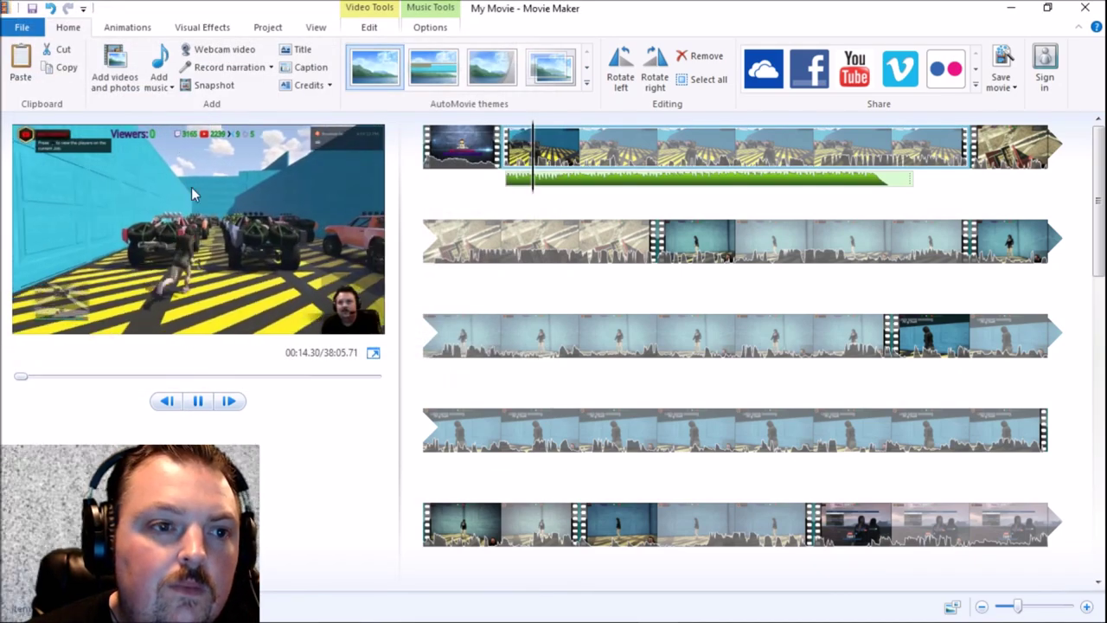
# Step: Adjust the first music track's volume with the Music volume slider and replay the preview
pyautogui.doubleClick(562, 182)
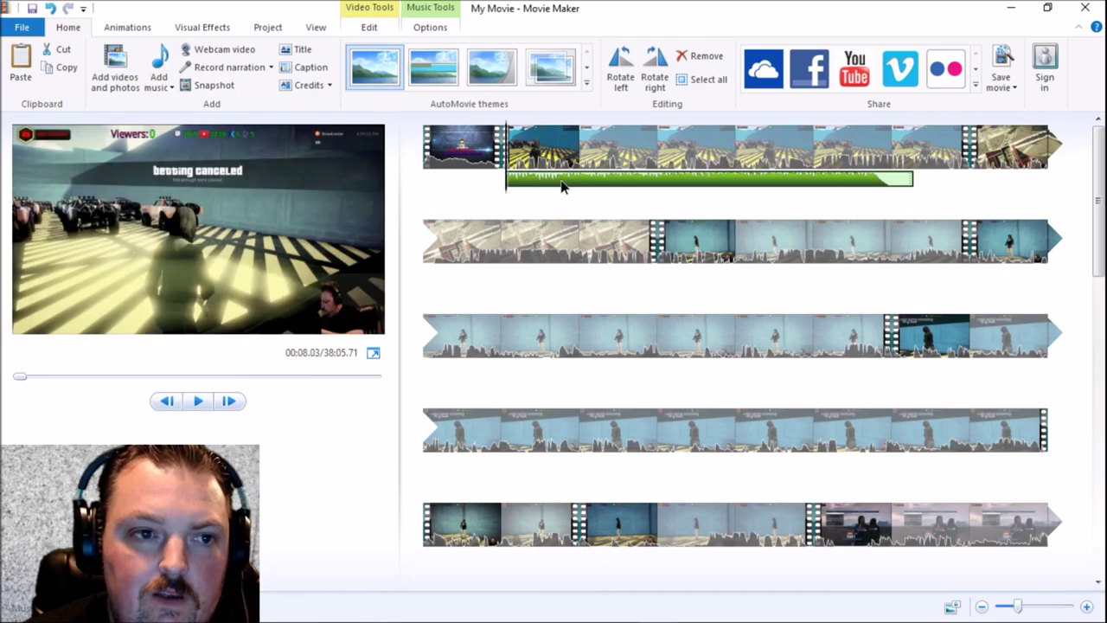
pyautogui.click(14, 76)
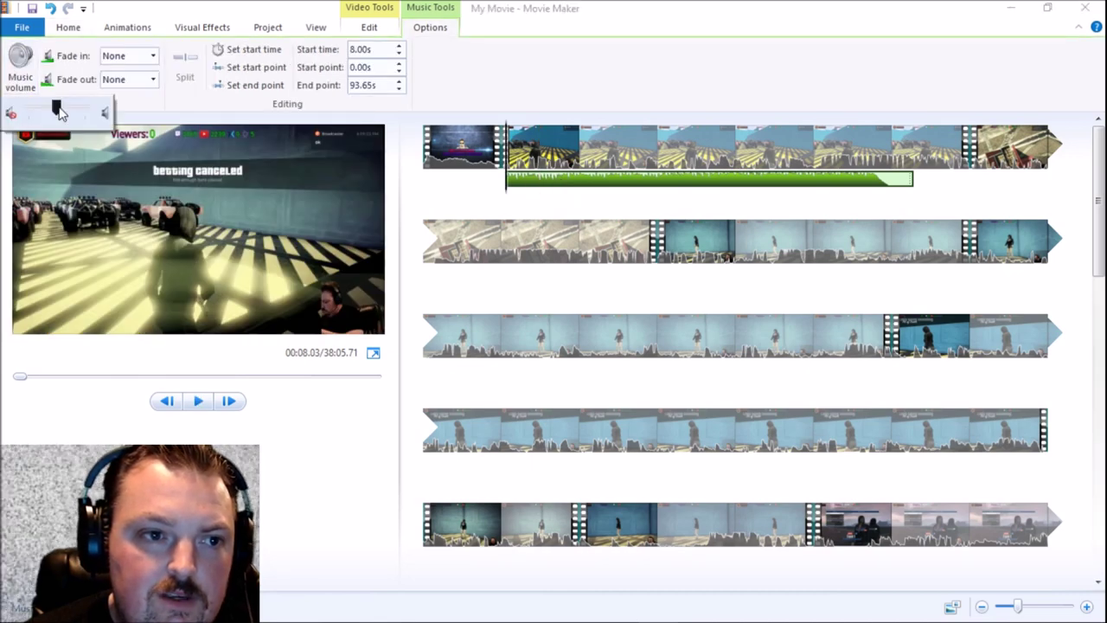
pyautogui.moveTo(58, 110); pyautogui.dragTo(85, 109)
pyautogui.click(198, 402)
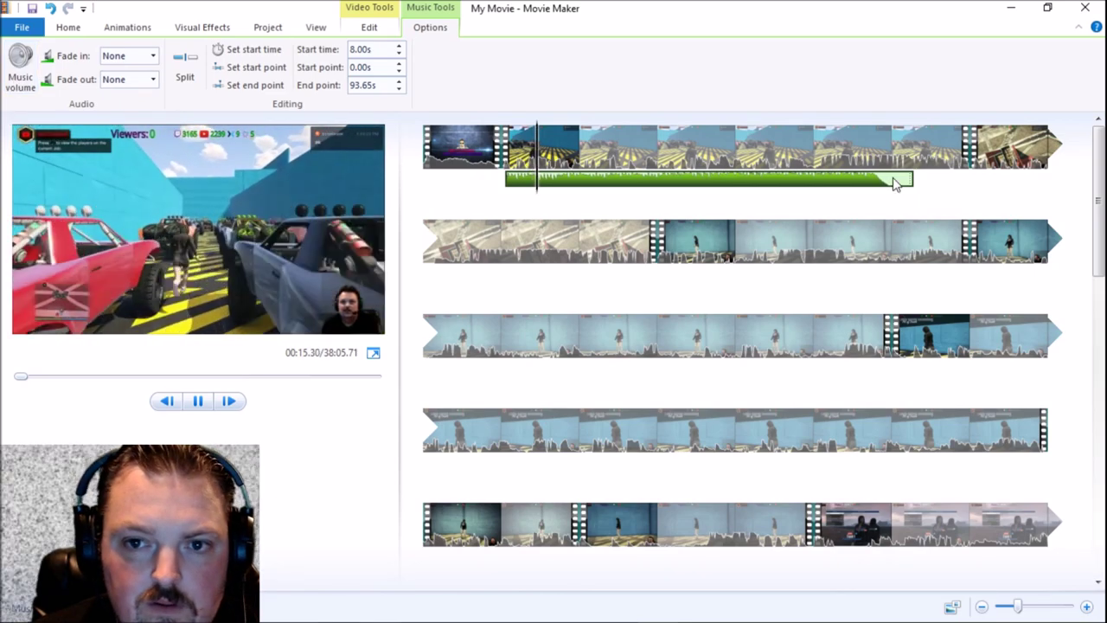
# Step: Set the first music track's fade out to Slow and play its ending to check
pyautogui.click(149, 79)
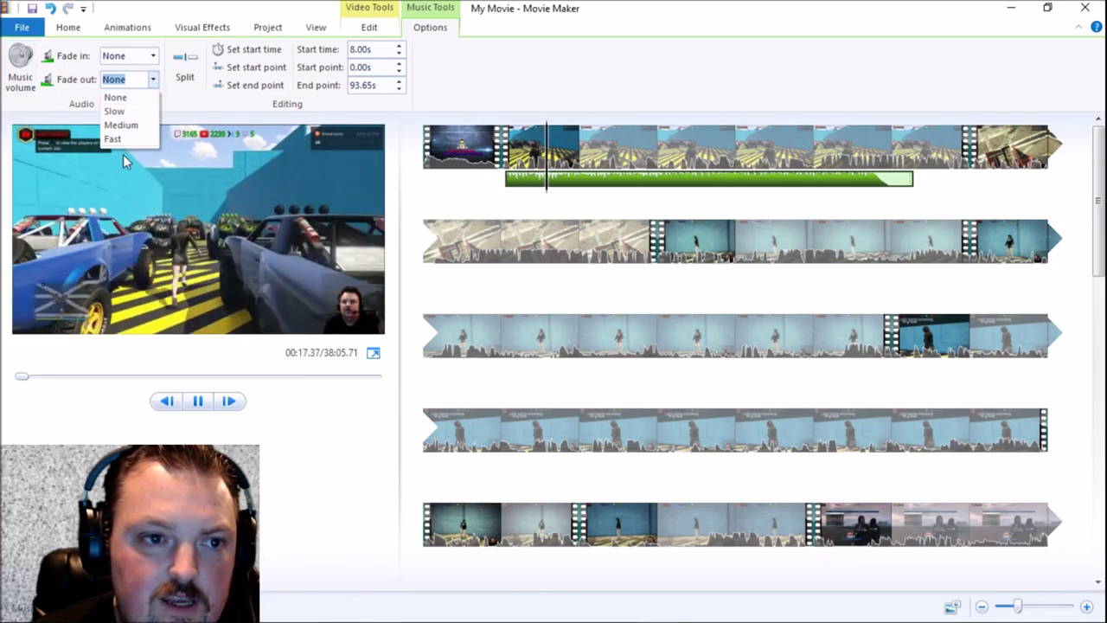
pyautogui.click(116, 111)
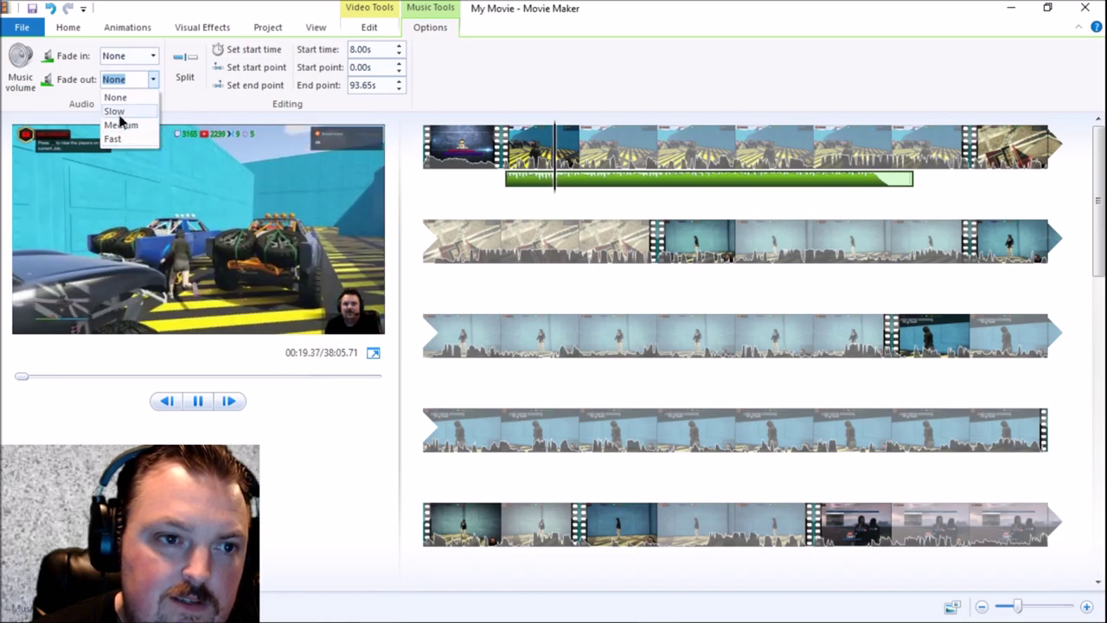
pyautogui.moveTo(563, 177); pyautogui.dragTo(856, 179)
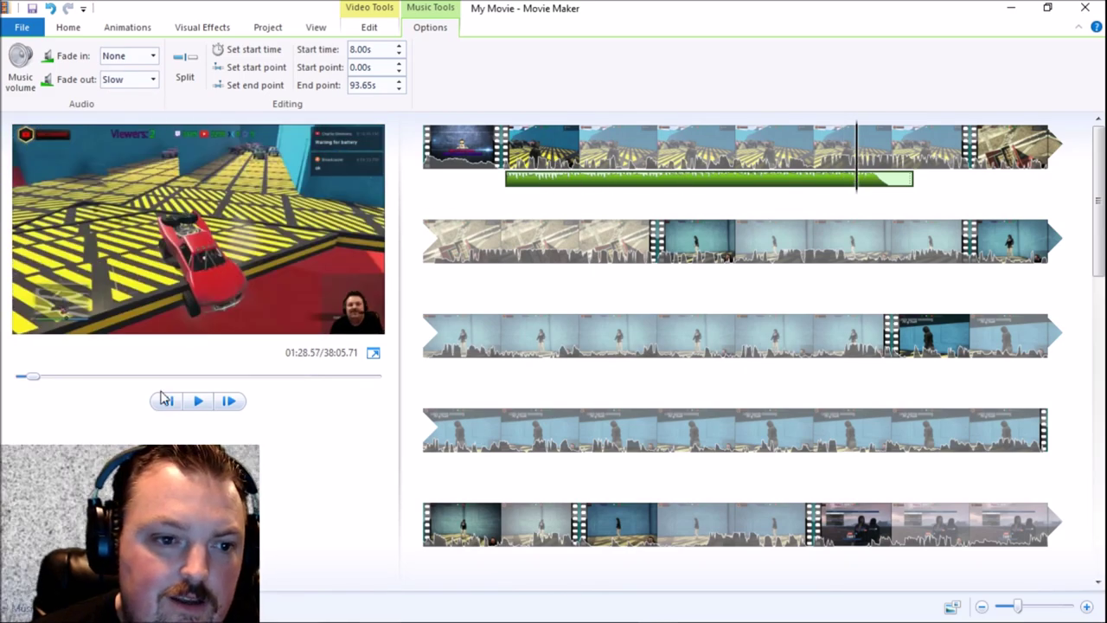
pyautogui.click(201, 401)
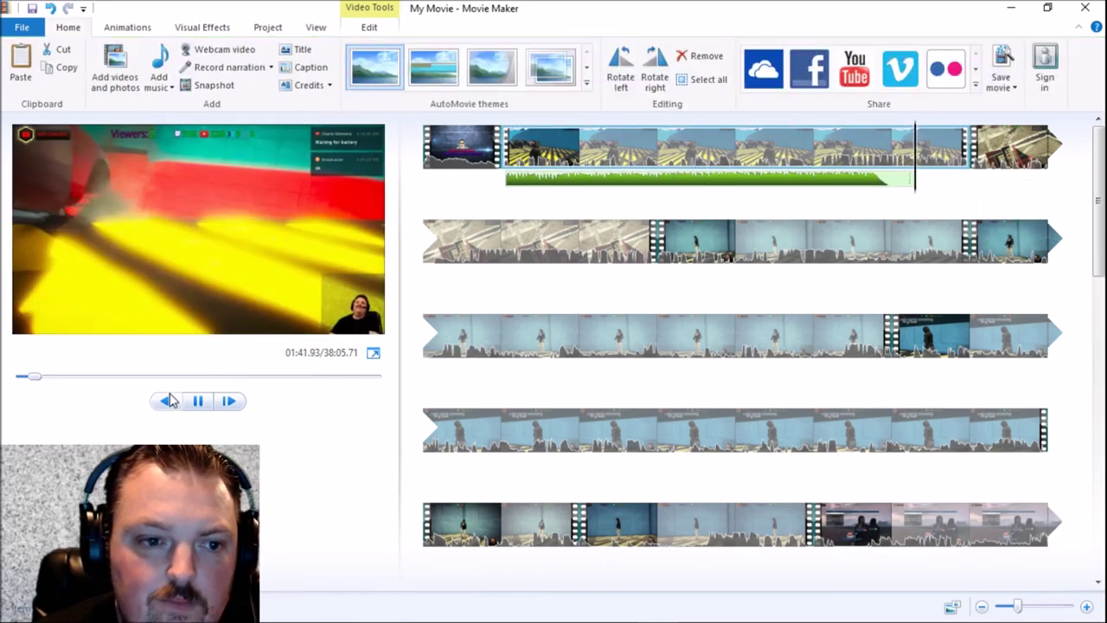
pyautogui.click(212, 407)
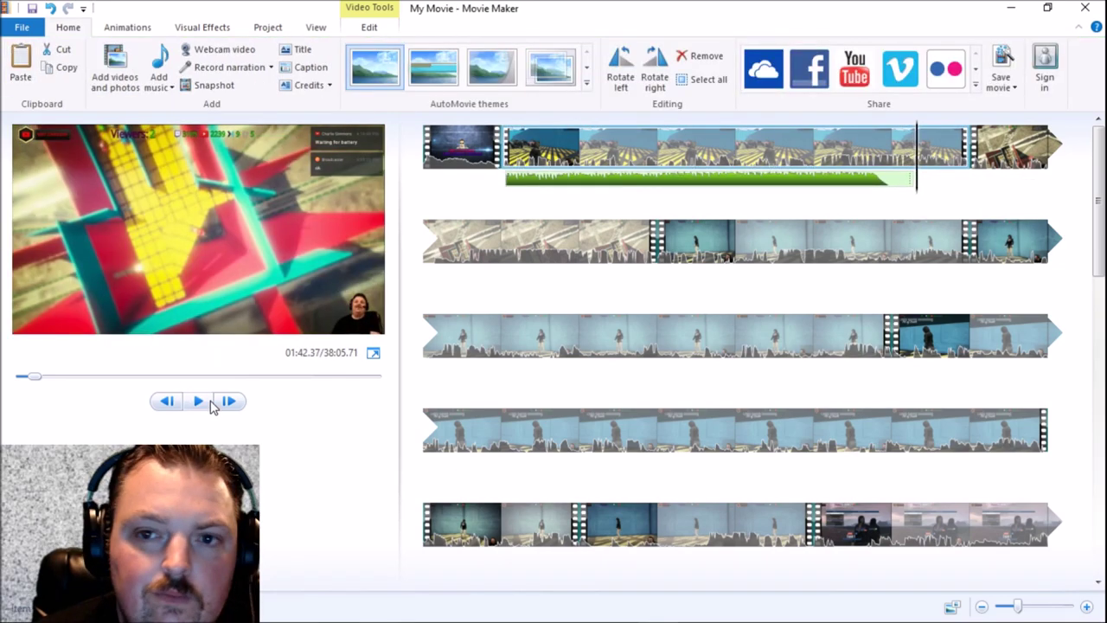
# Step: Add March_To_Victory from the PC as a second music track and select it
pyautogui.click(158, 97)
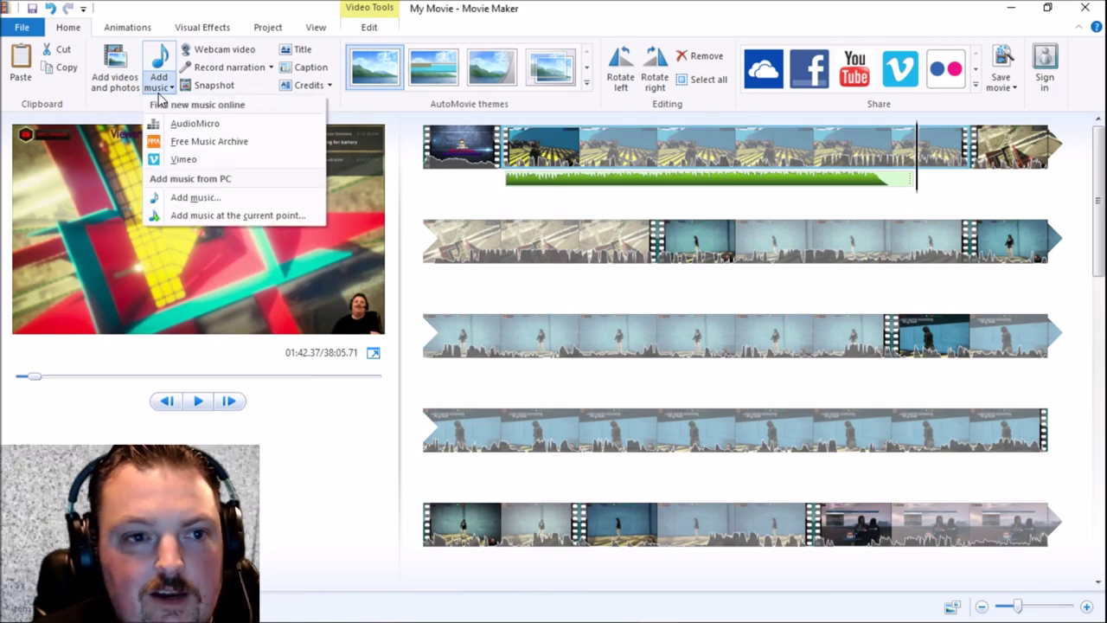
pyautogui.click(176, 200)
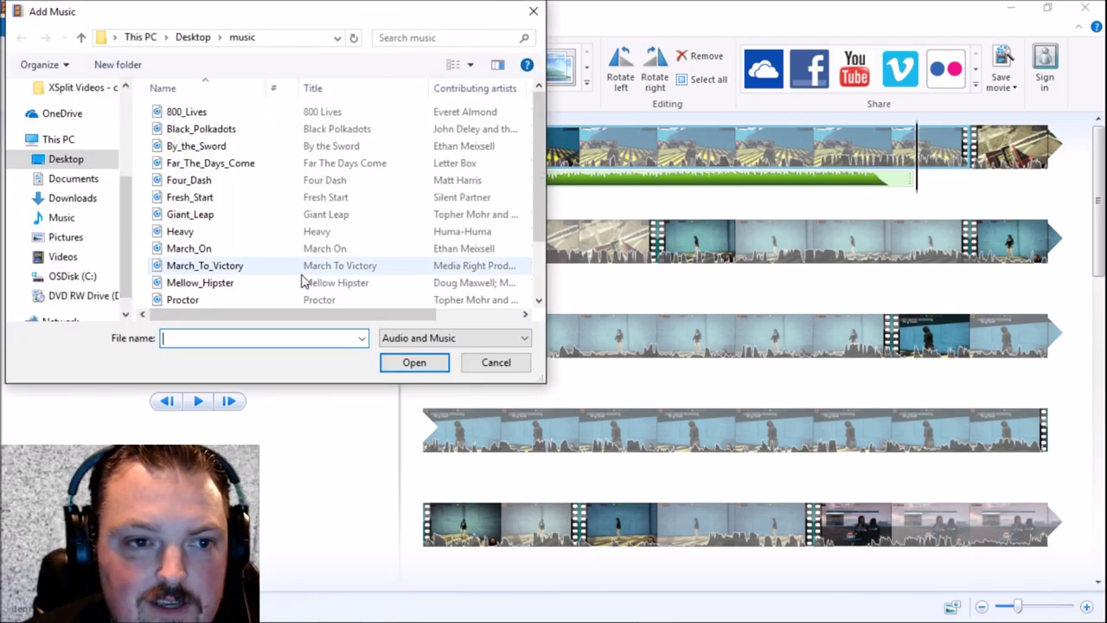
pyautogui.doubleClick(180, 267)
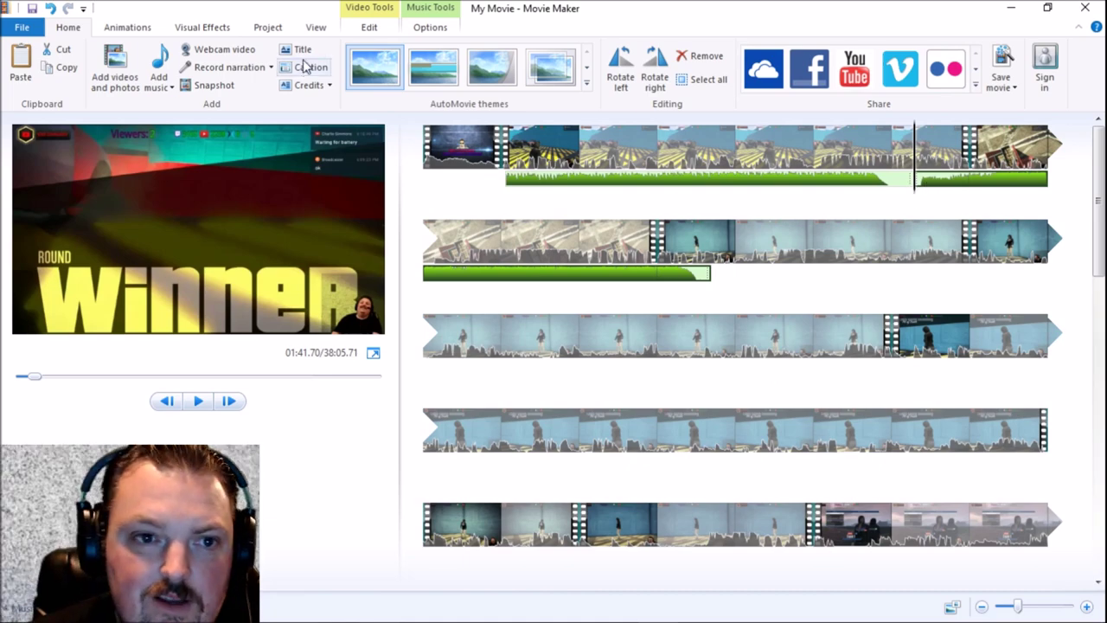
pyautogui.click(983, 189)
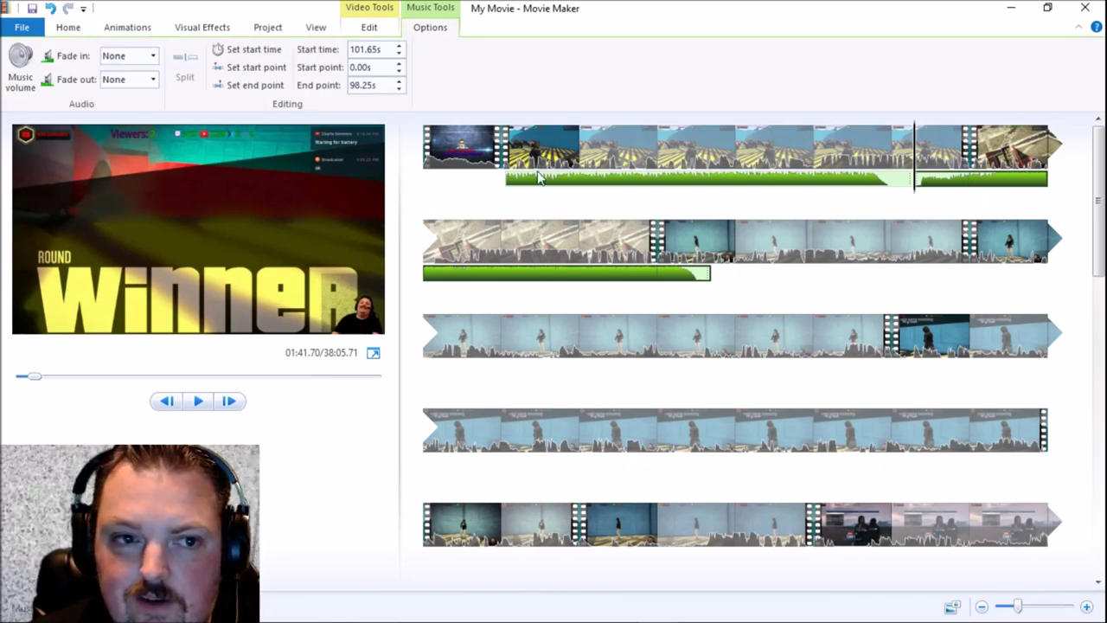
# Step: Set March_To_Victory's start time to 91.65s and play where the two tracks meet
pyautogui.click(364, 50)
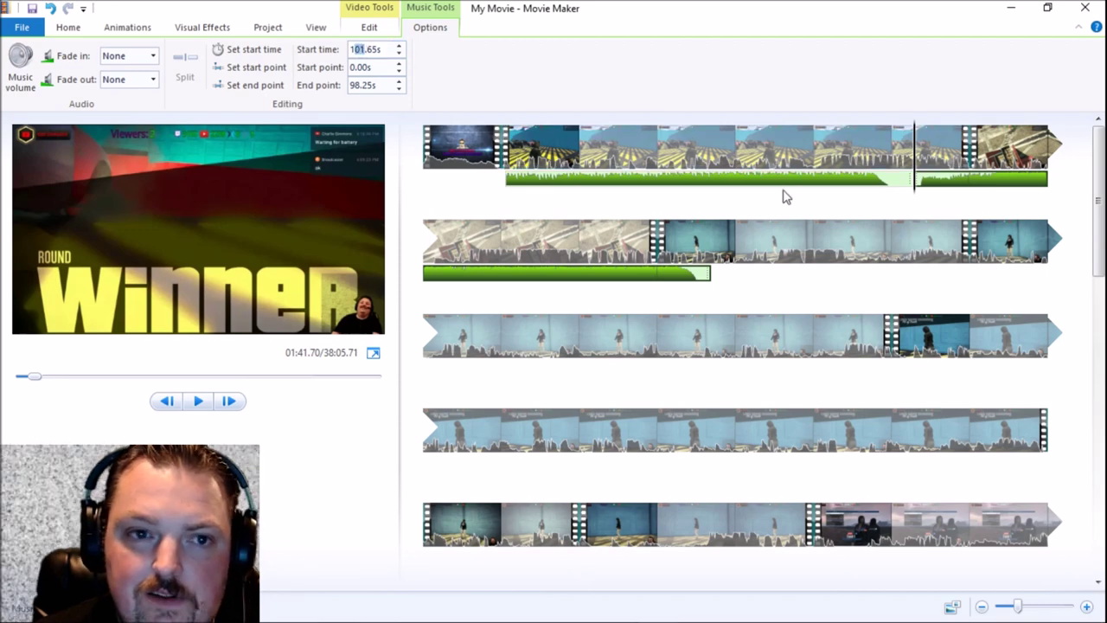
pyautogui.click(367, 49)
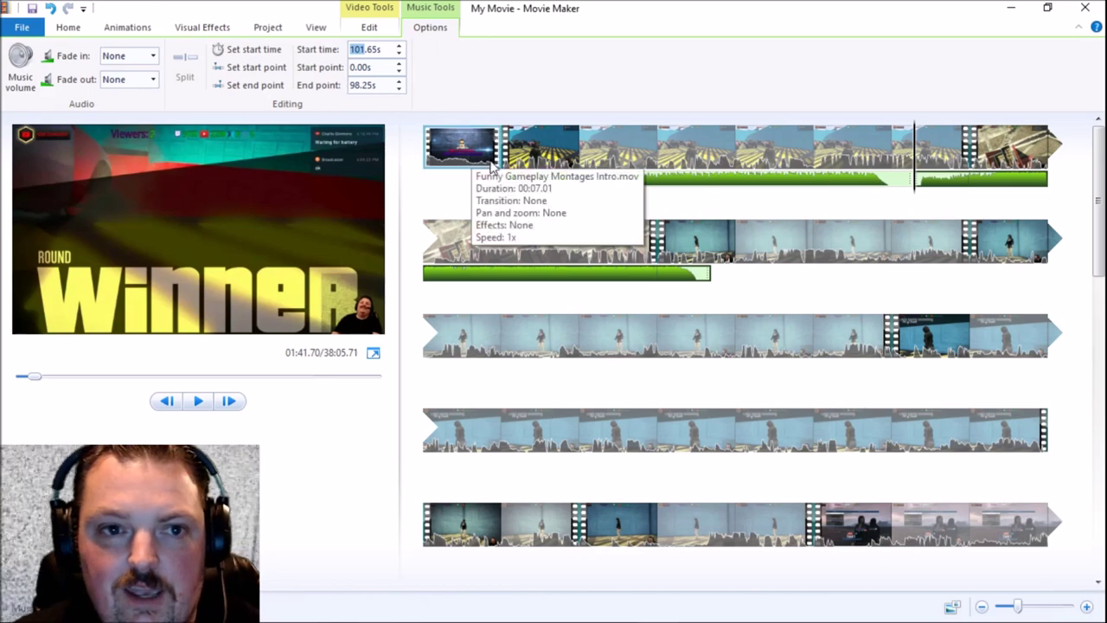
pyautogui.write('9')
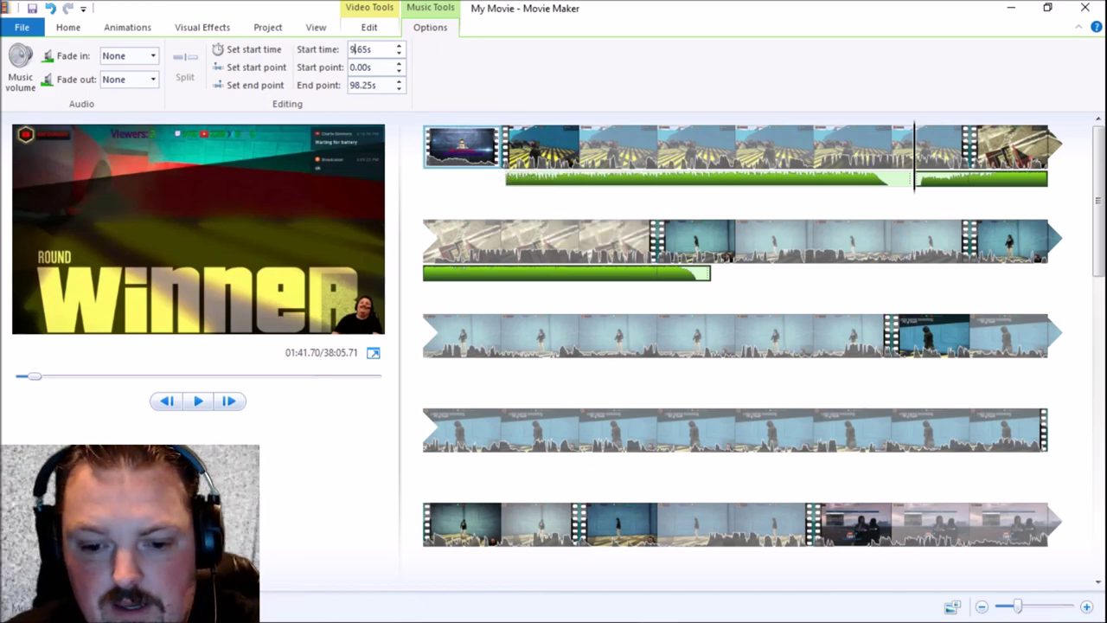
pyautogui.write('3')
pyautogui.press('Return')
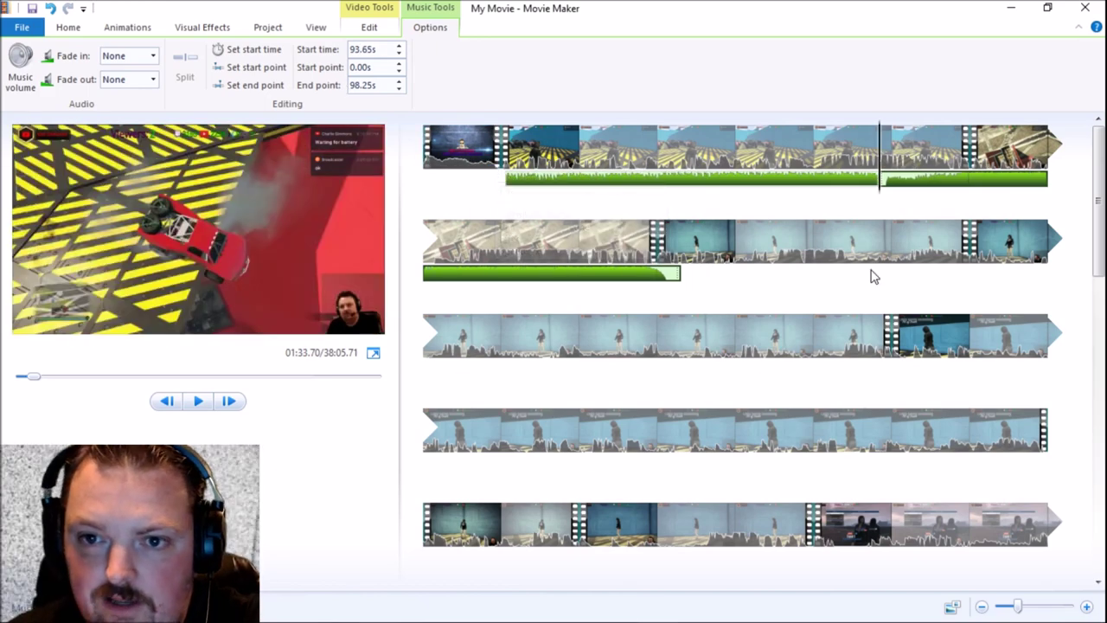
pyautogui.doubleClick(358, 51)
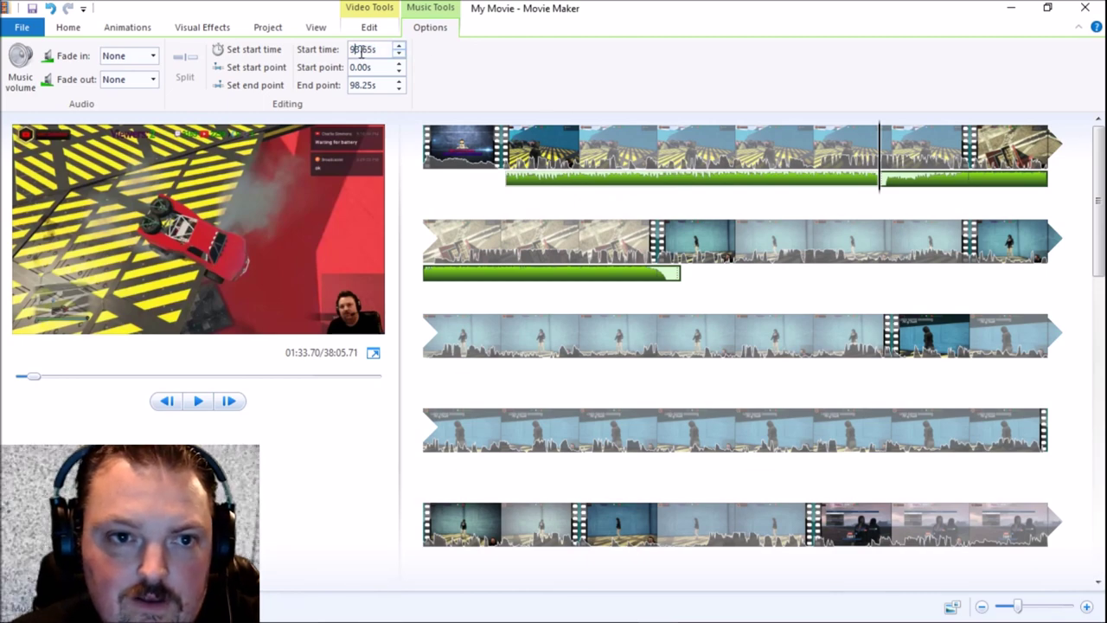
pyautogui.write('91')
pyautogui.press('Return')
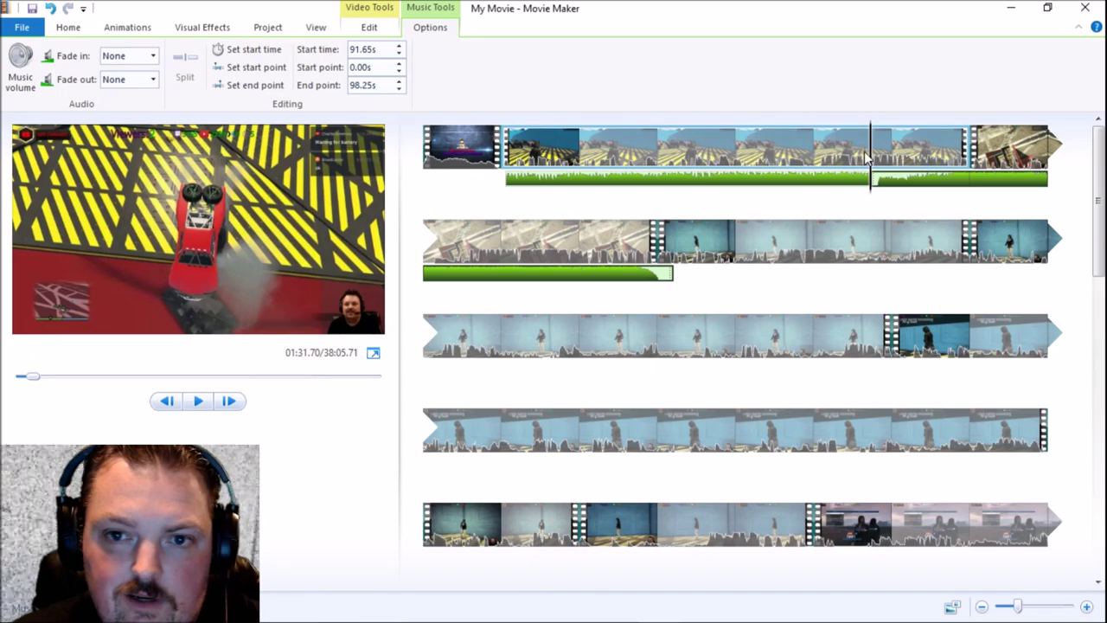
pyautogui.click(848, 177)
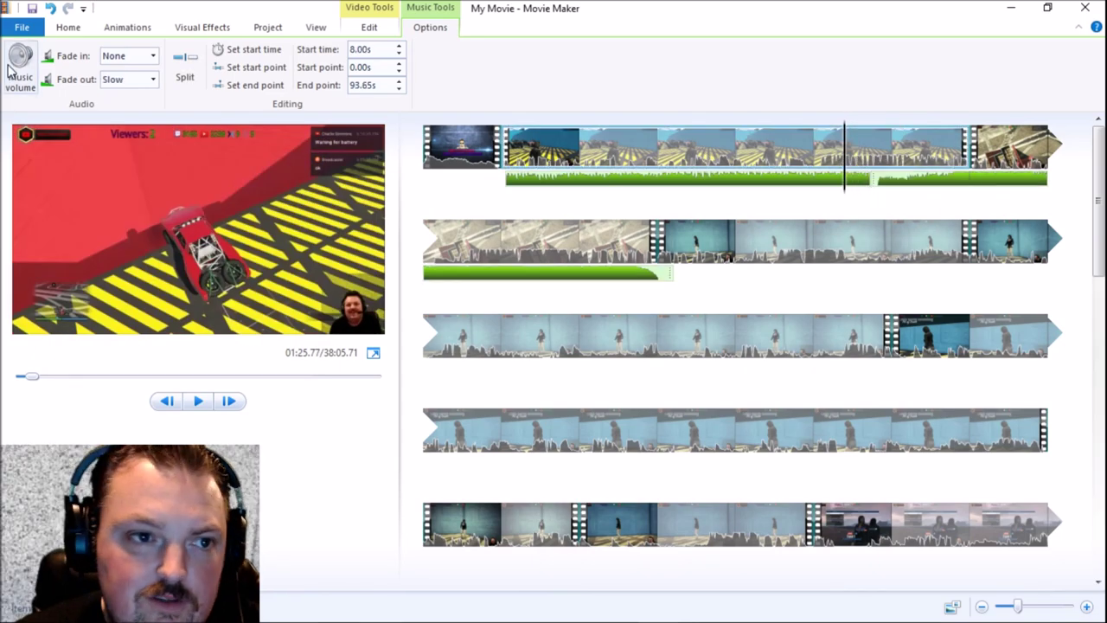
pyautogui.click(192, 404)
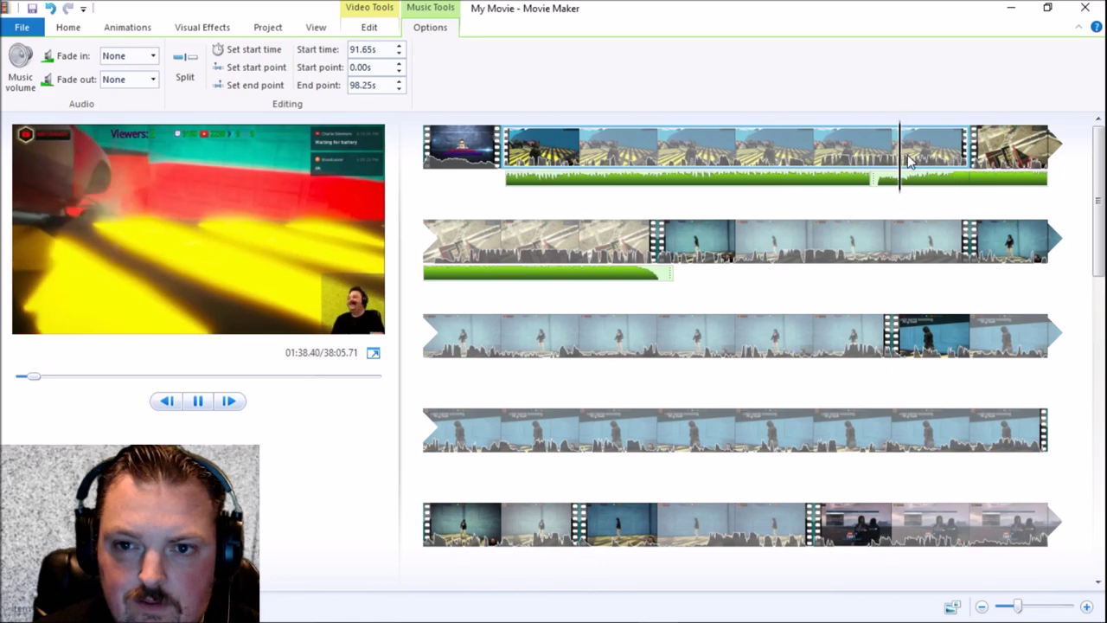
# Step: Lower the second music track's volume slightly and move the long row-2 clip after the intro
pyautogui.click(946, 160)
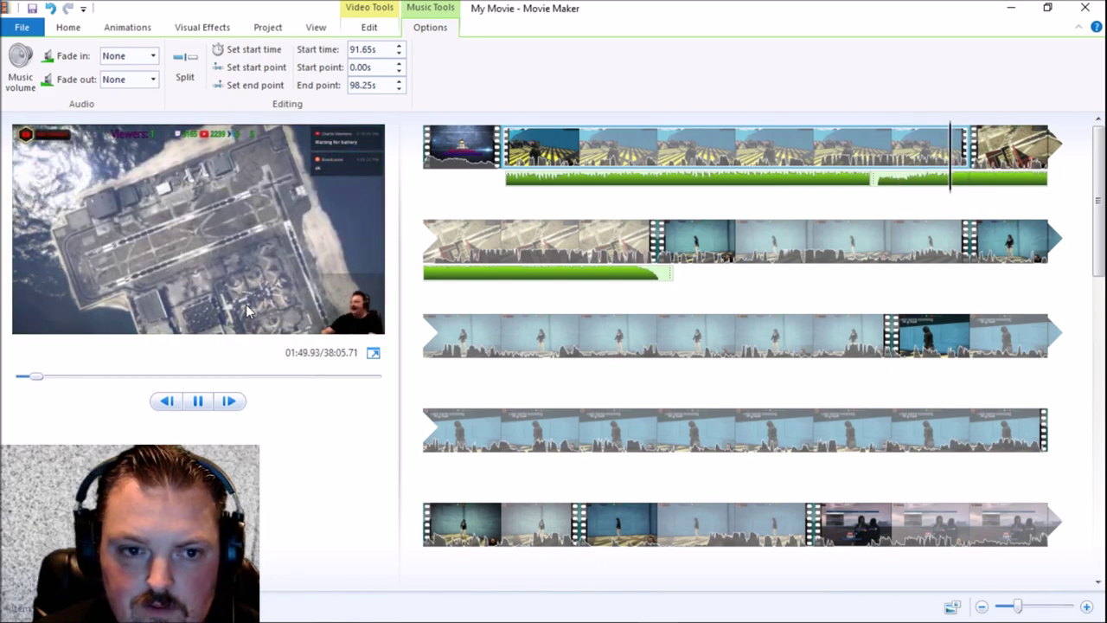
pyautogui.click(20, 78)
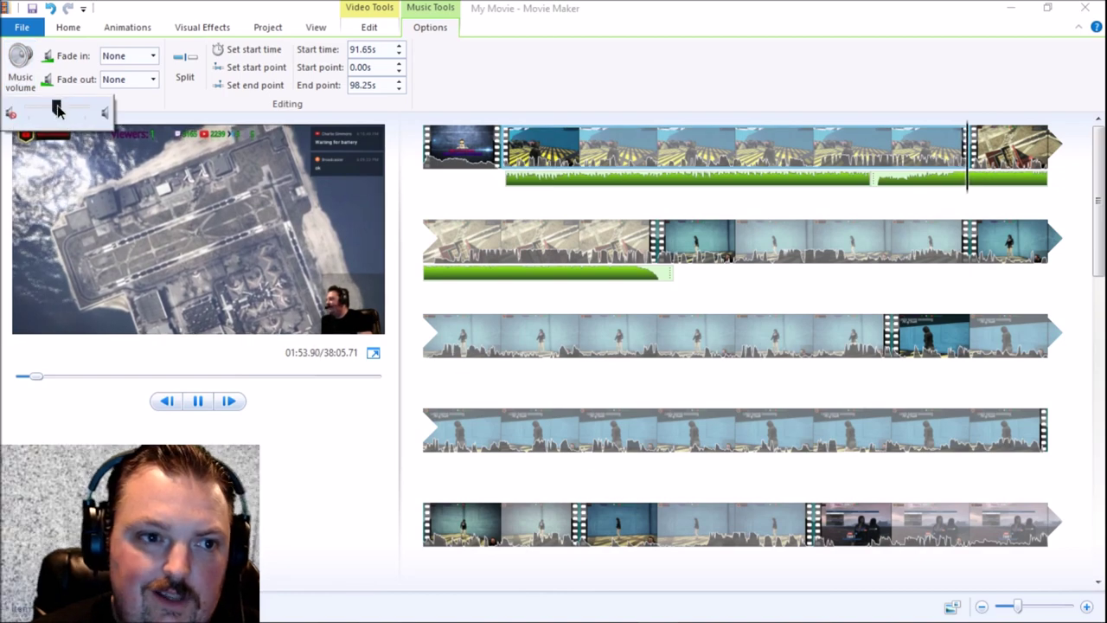
pyautogui.click(38, 115)
pyautogui.click(34, 74)
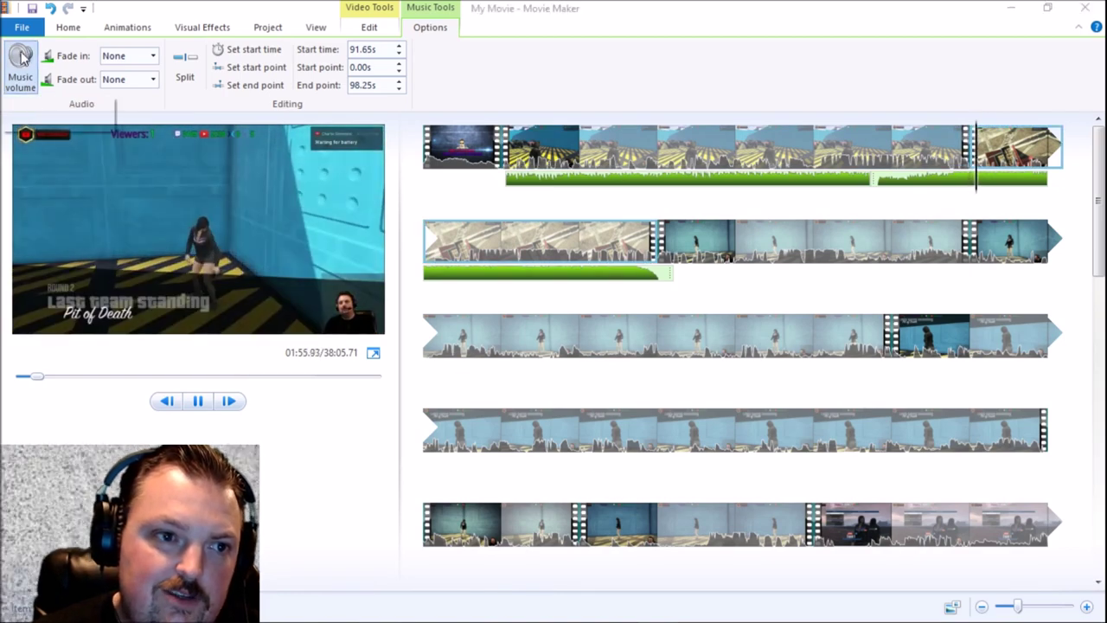
pyautogui.moveTo(38, 115); pyautogui.dragTo(33, 114)
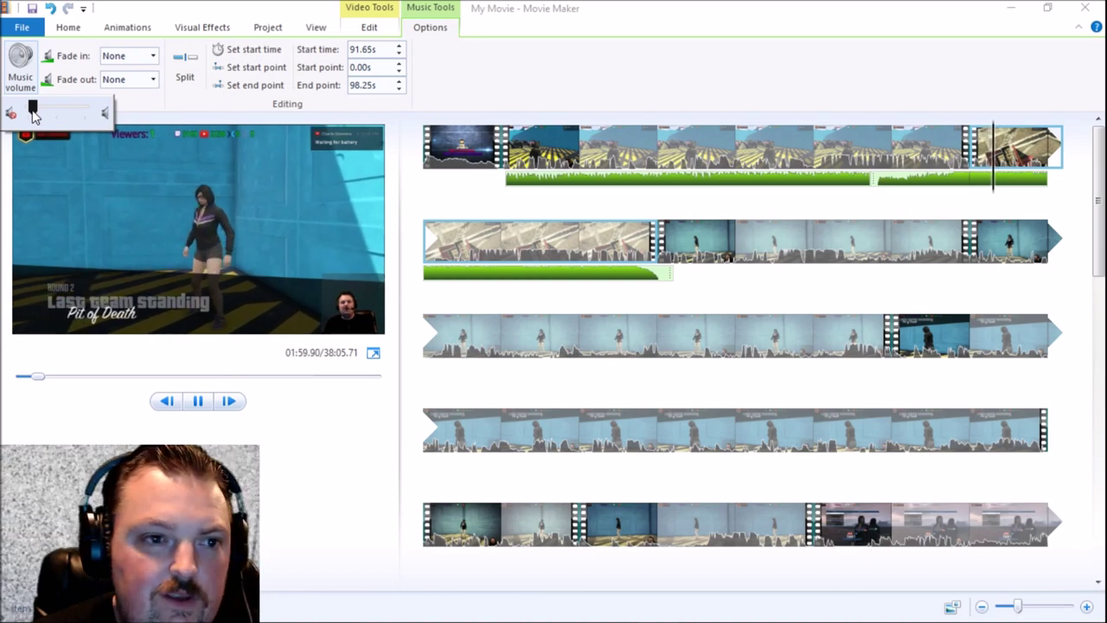
pyautogui.moveTo(33, 110); pyautogui.dragTo(29, 109)
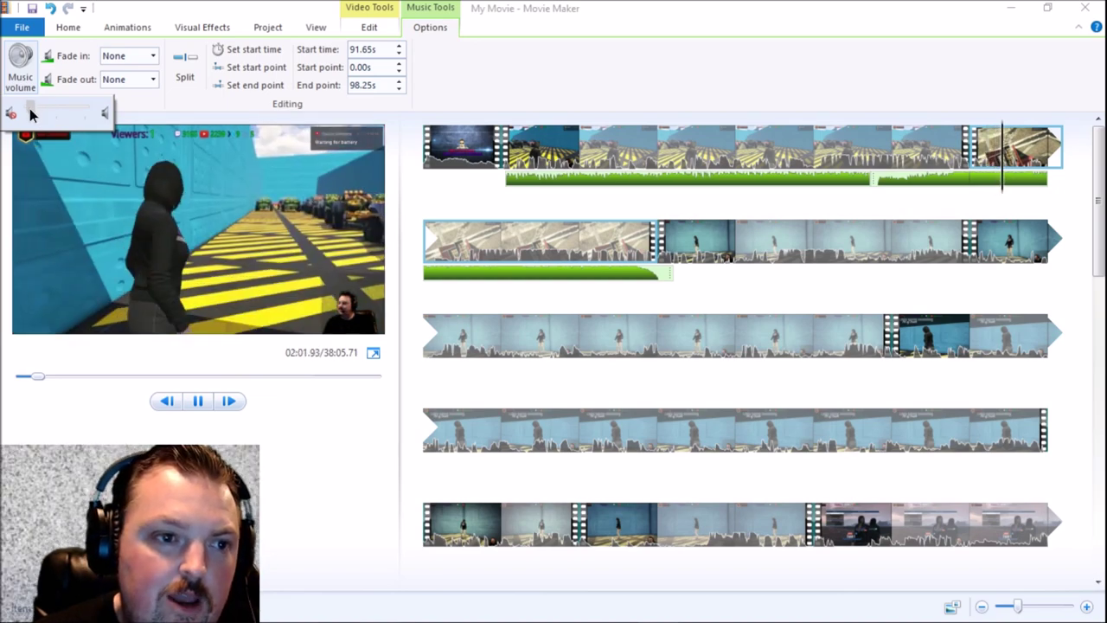
pyautogui.click(87, 467)
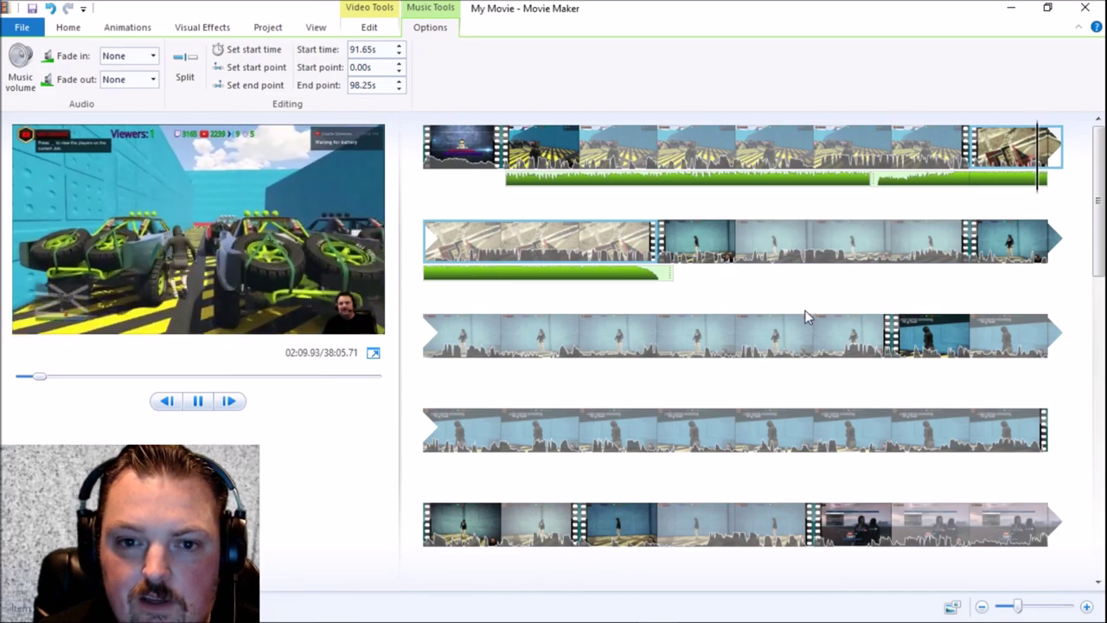
pyautogui.moveTo(810, 266); pyautogui.dragTo(515, 173)
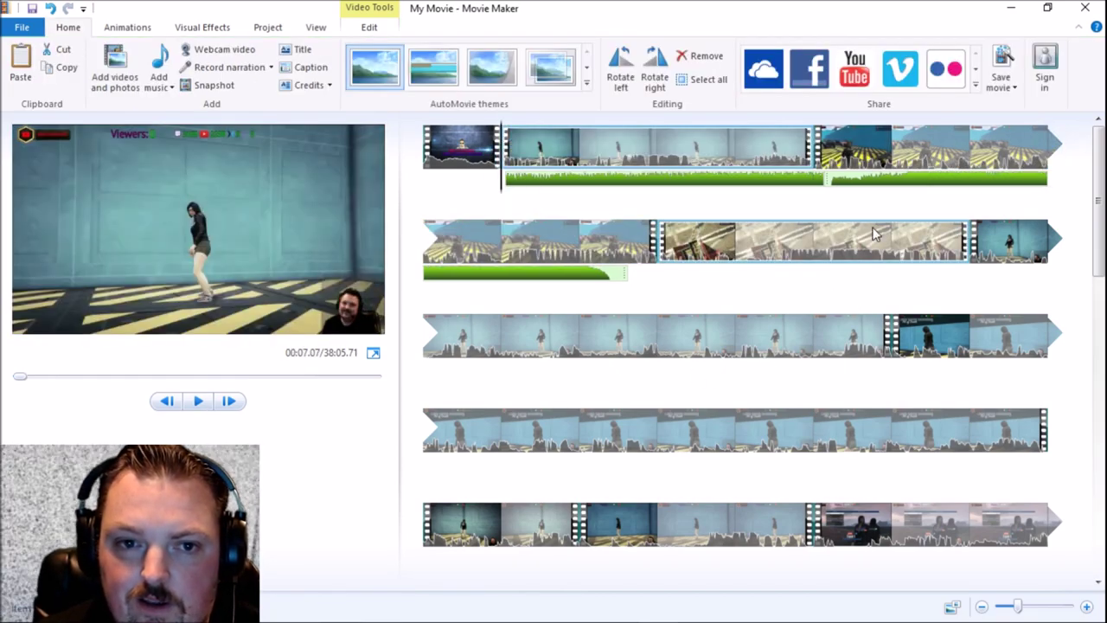
# Step: Move the intro clip after the long gameplay clip, preview it, then view audio and webcam options
pyautogui.moveTo(462, 143); pyautogui.dragTo(778, 156)
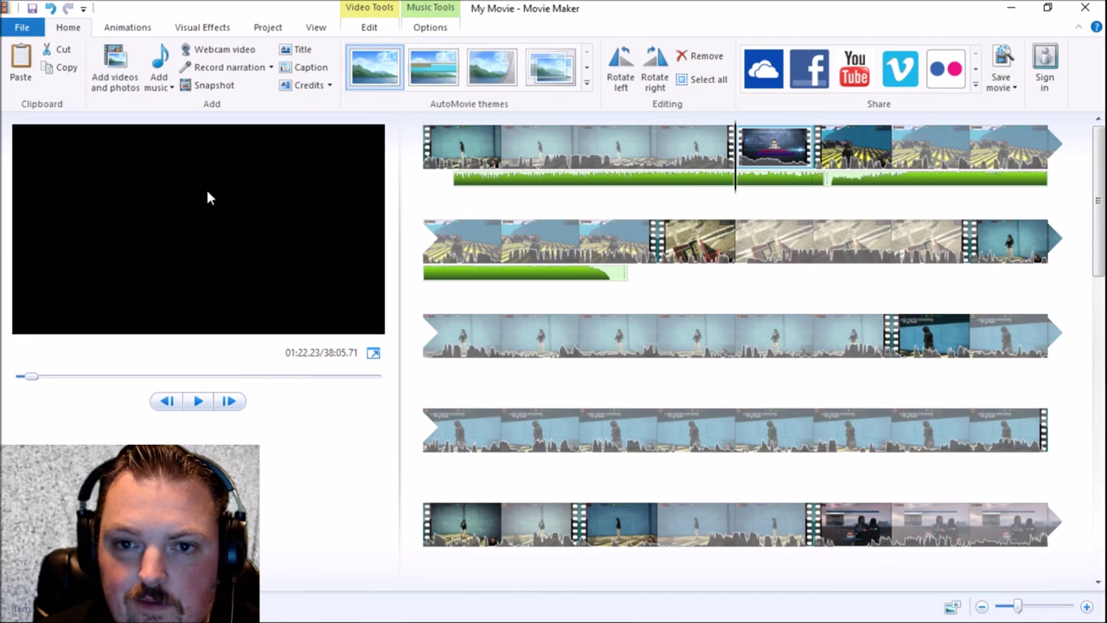
pyautogui.click(730, 164)
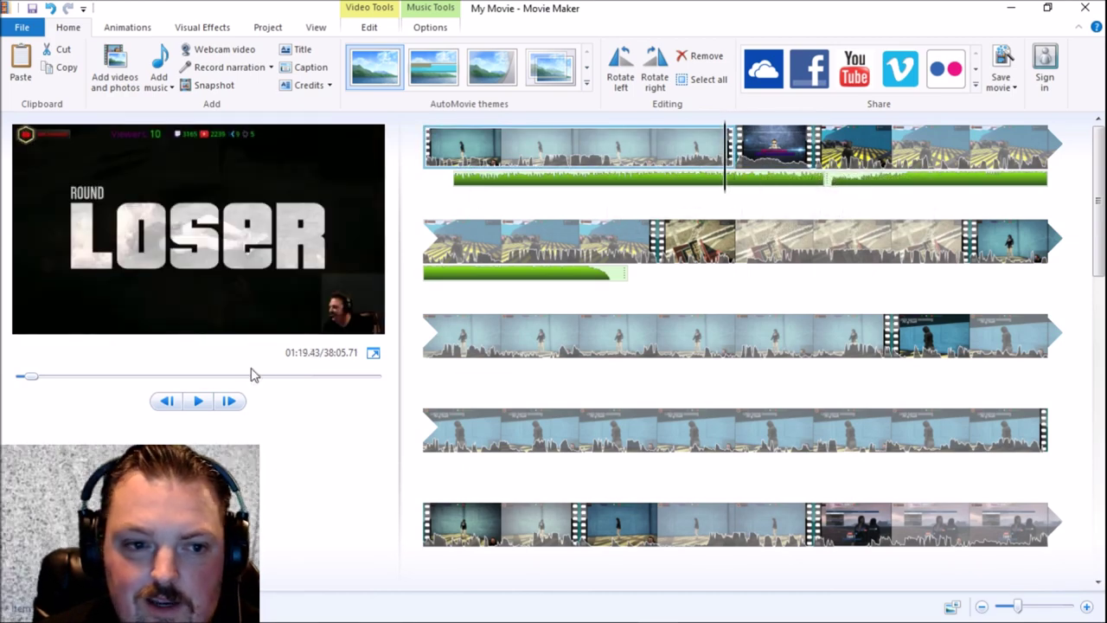
pyautogui.click(198, 400)
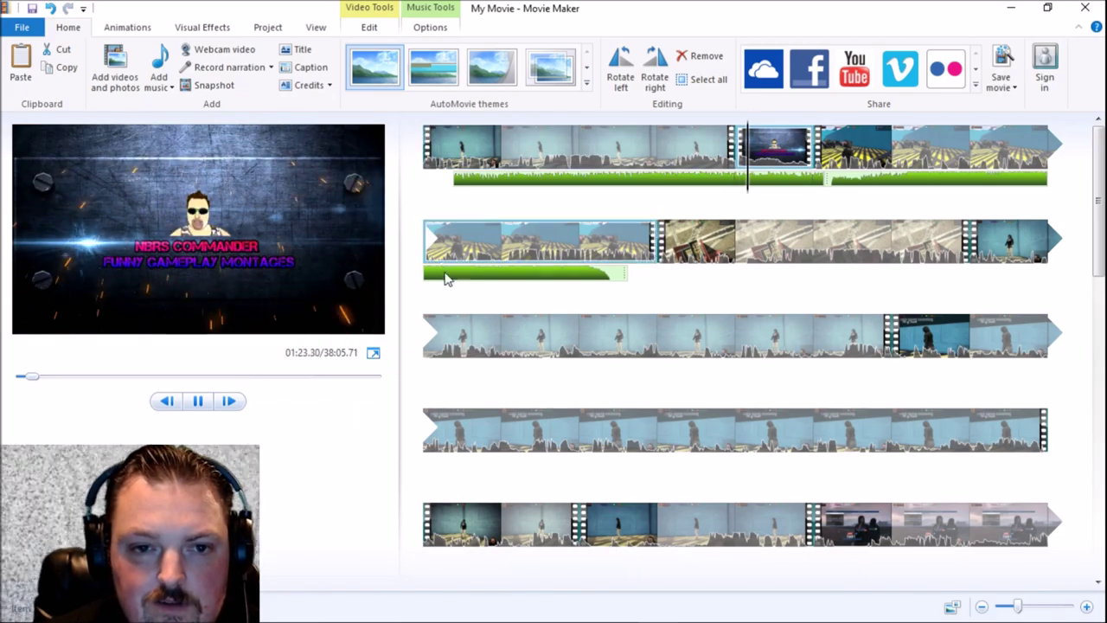
pyautogui.click(197, 405)
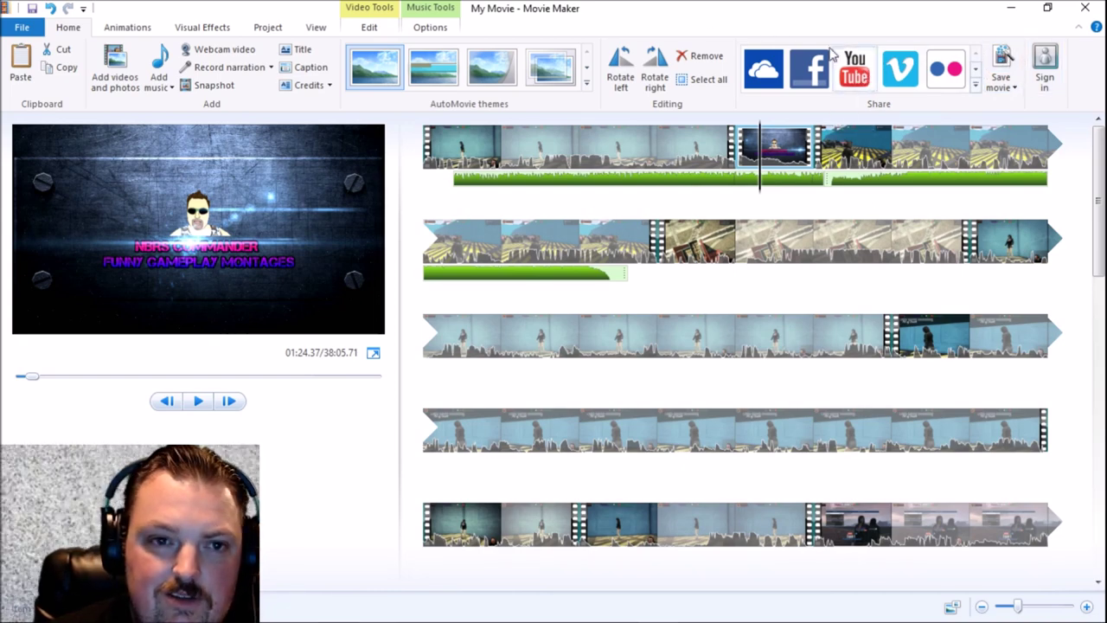
pyautogui.click(229, 68)
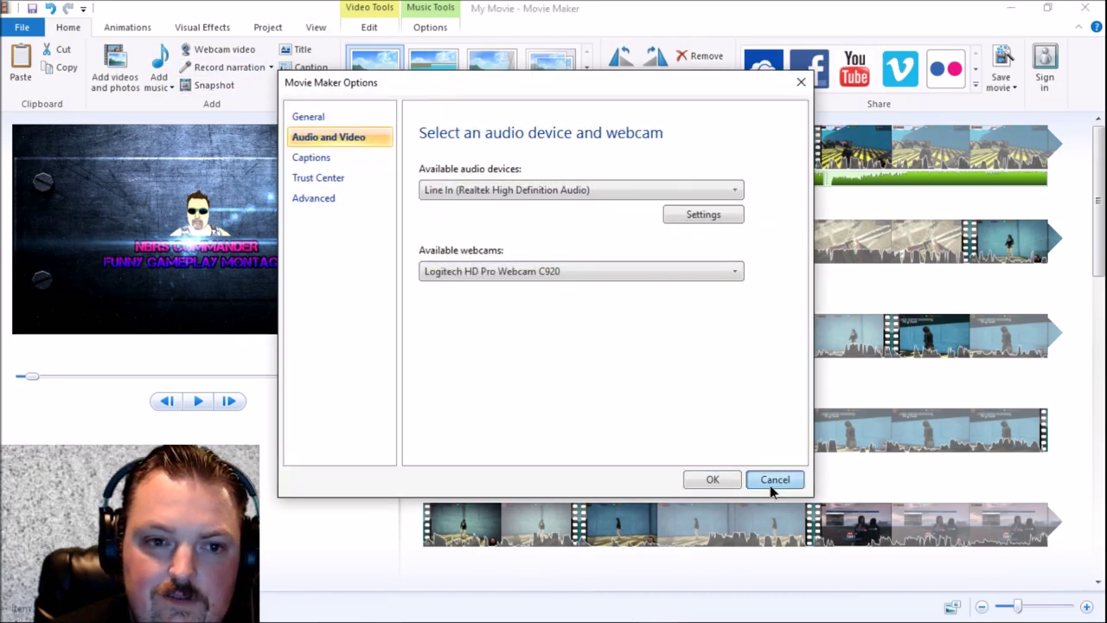
# Step: Cancel Options and caption the intro 'Hi guys check me out yo!', then preview it
pyautogui.click(765, 483)
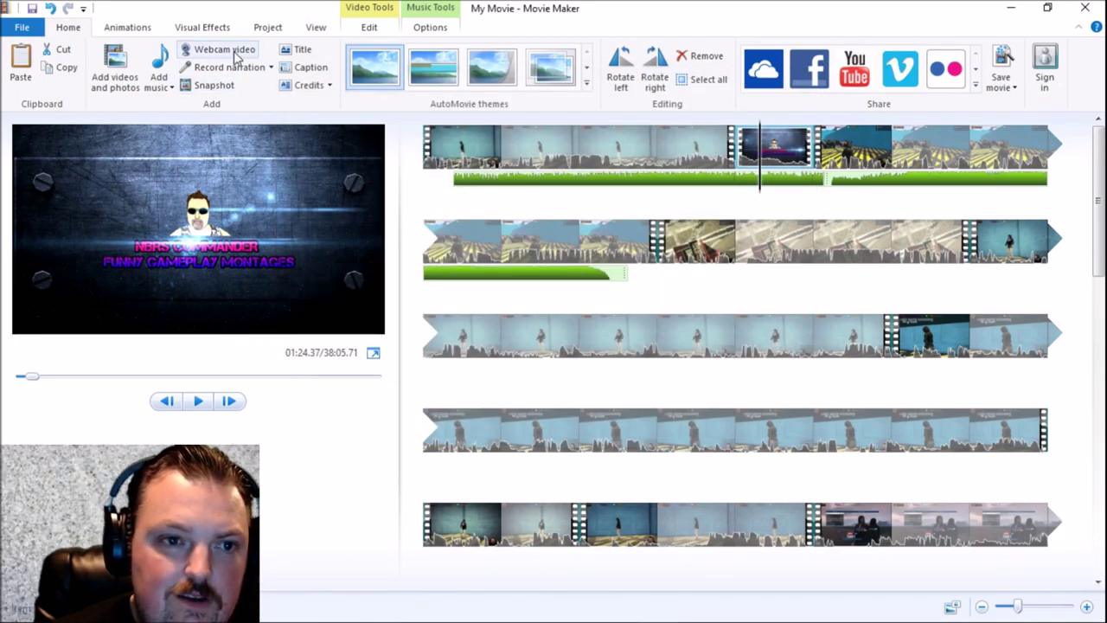
pyautogui.click(304, 67)
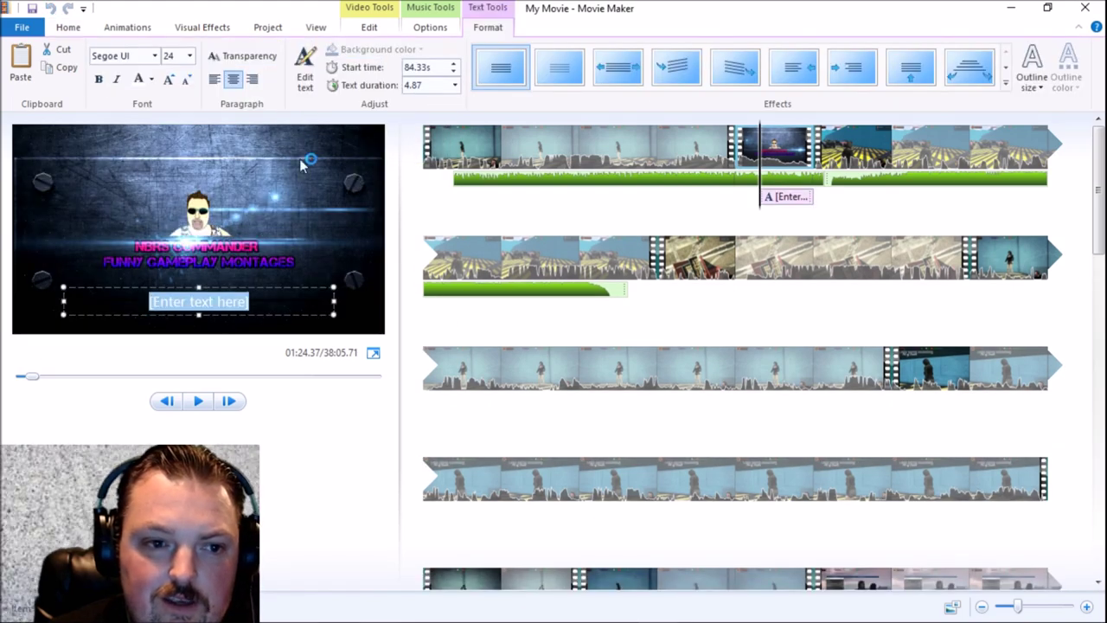
pyautogui.write('Hi ')
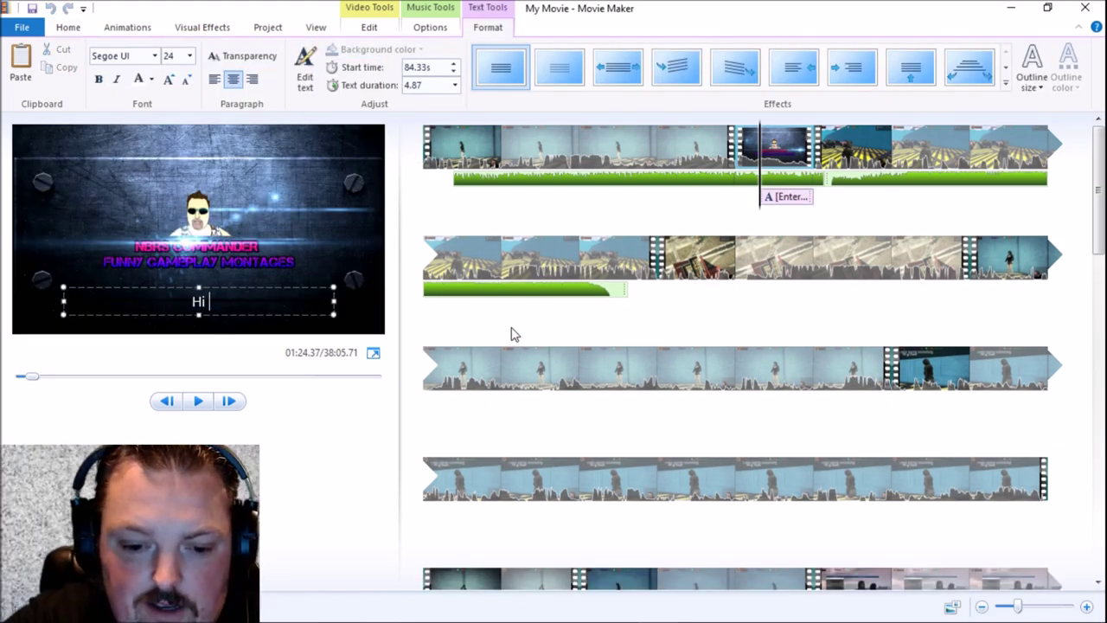
pyautogui.write('guys check me out')
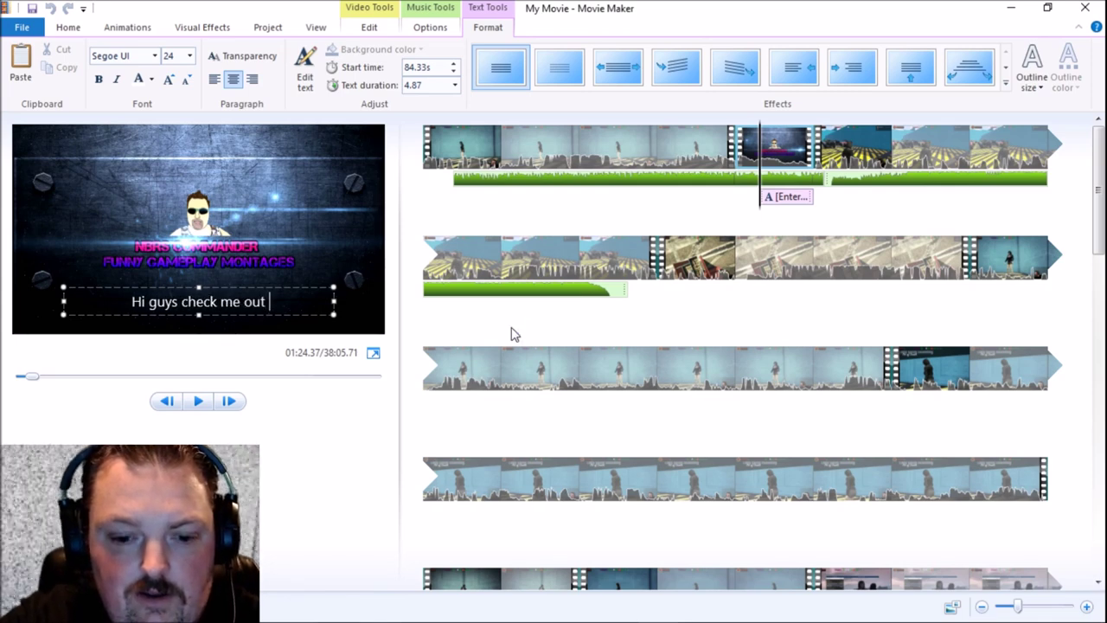
pyautogui.write(' your')
pyautogui.press('BackSpace')
pyautogui.press('BackSpace')
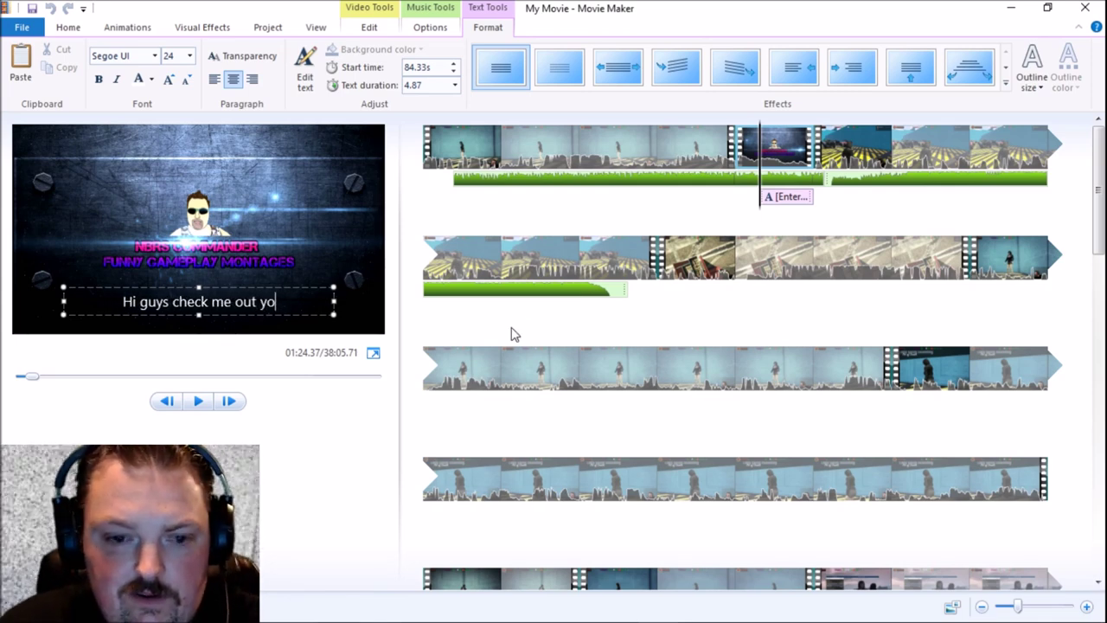
pyautogui.write('!')
pyautogui.click(196, 350)
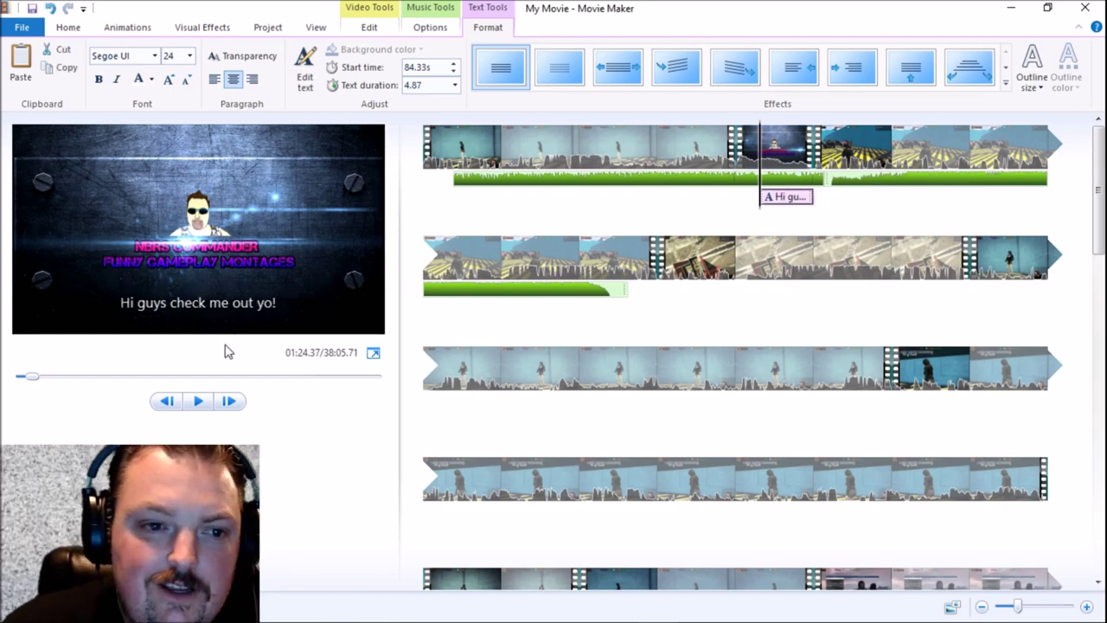
pyautogui.click(732, 152)
pyautogui.click(198, 400)
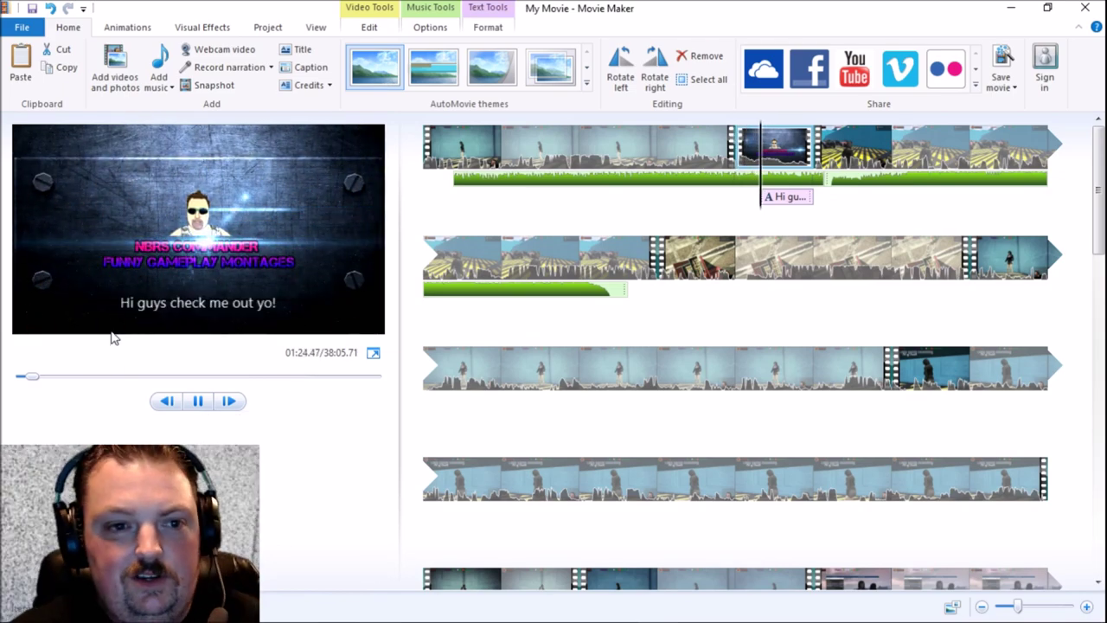
pyautogui.click(198, 400)
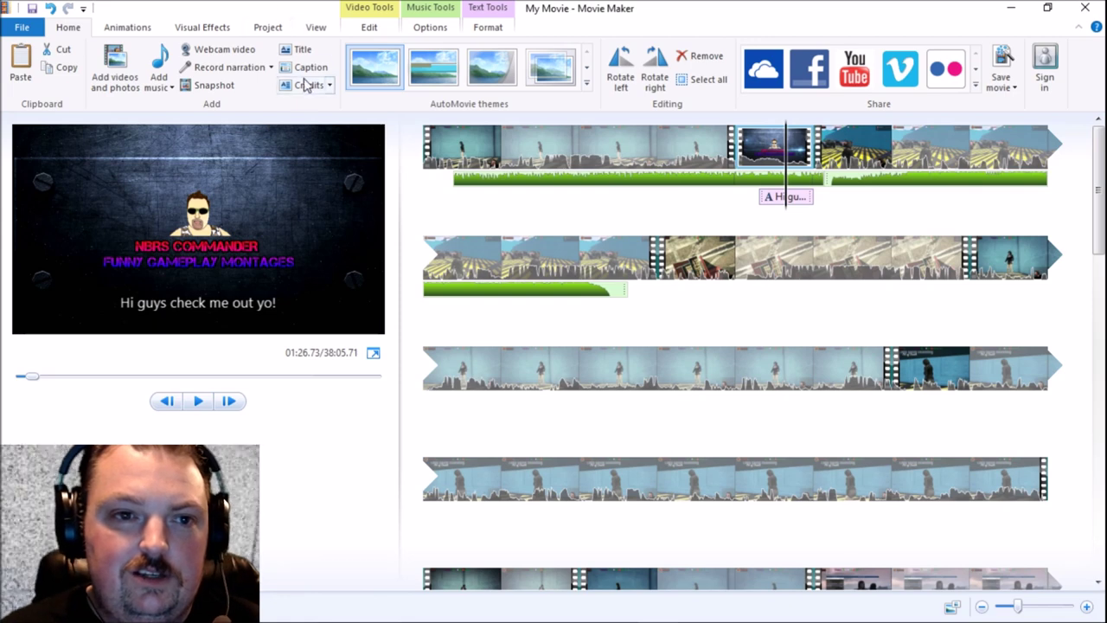
# Step: Make the caption text bold, italic and size 36
pyautogui.rightClick(246, 303)
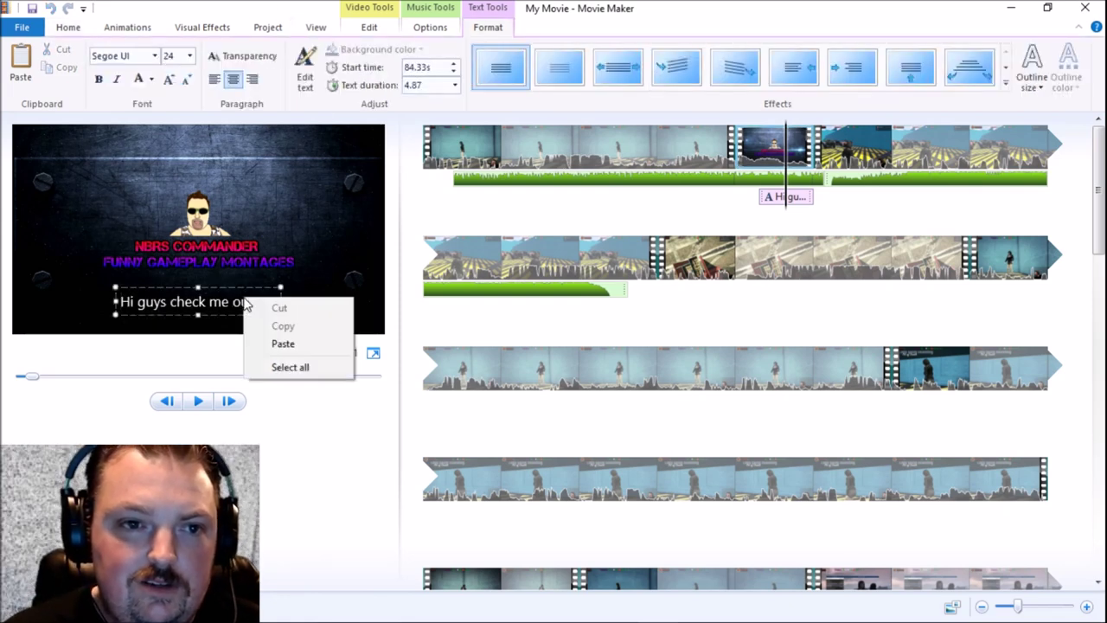
pyautogui.press('Escape')
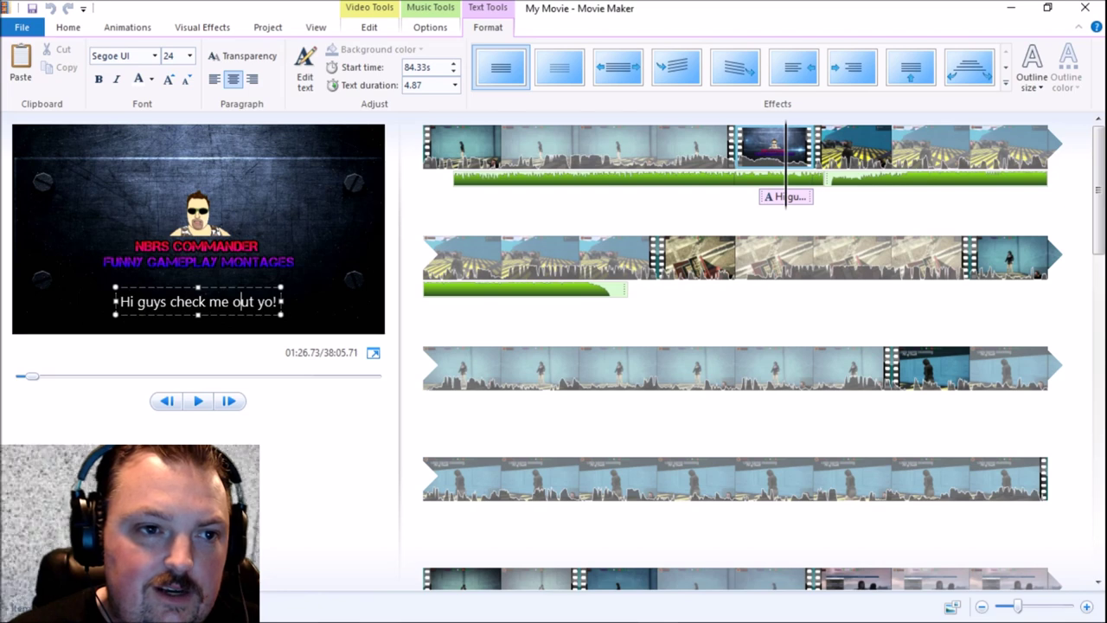
pyautogui.moveTo(119, 301); pyautogui.dragTo(310, 306)
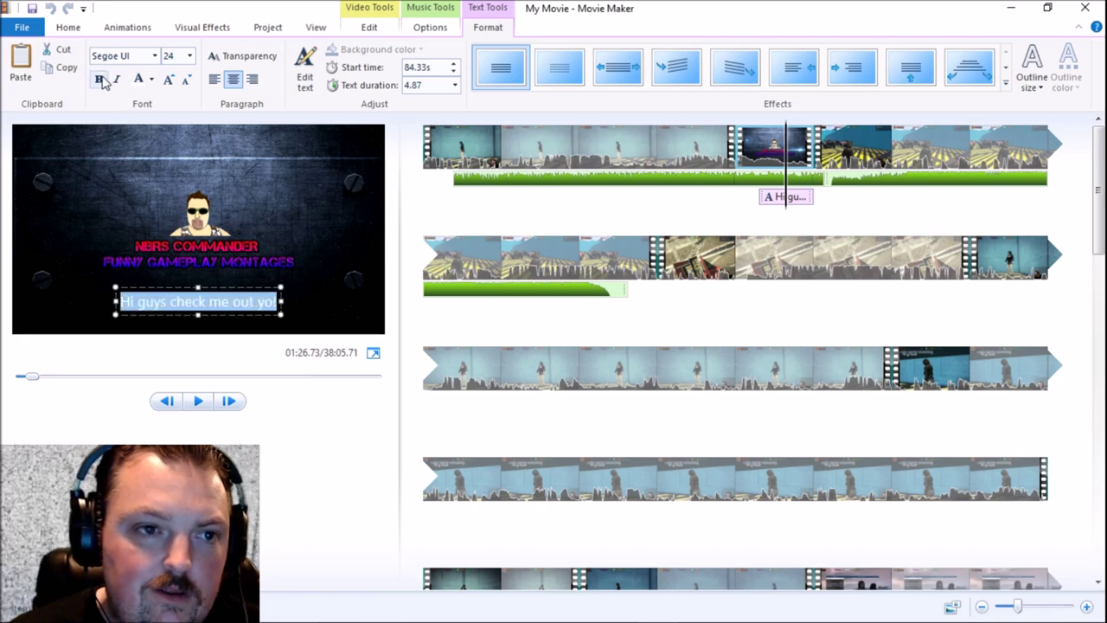
pyautogui.click(99, 79)
pyautogui.click(116, 79)
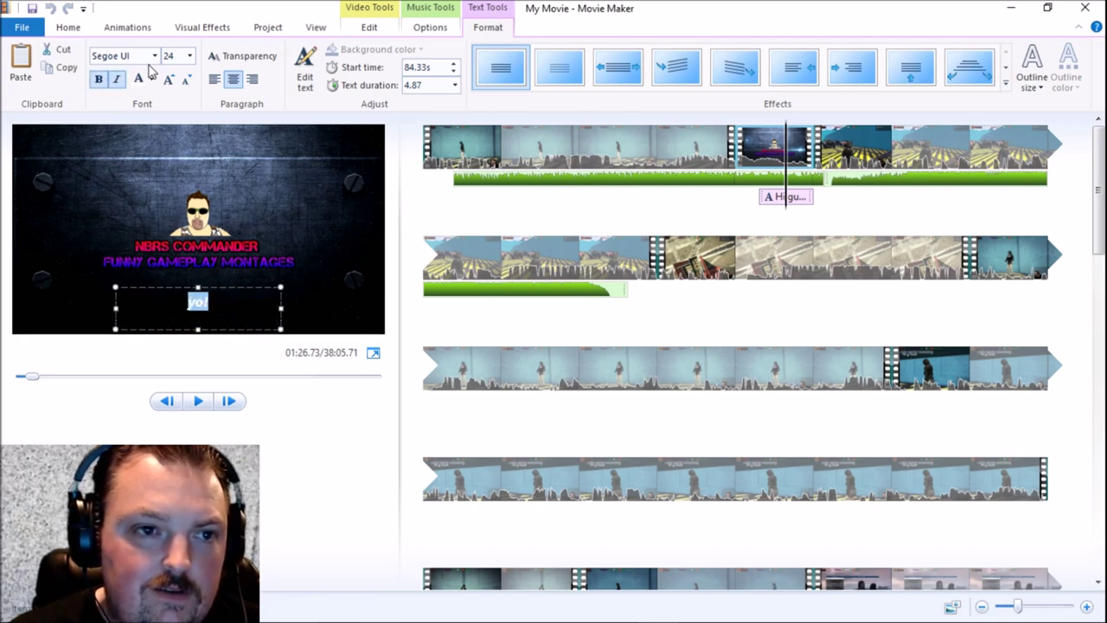
pyautogui.click(189, 56)
pyautogui.click(177, 256)
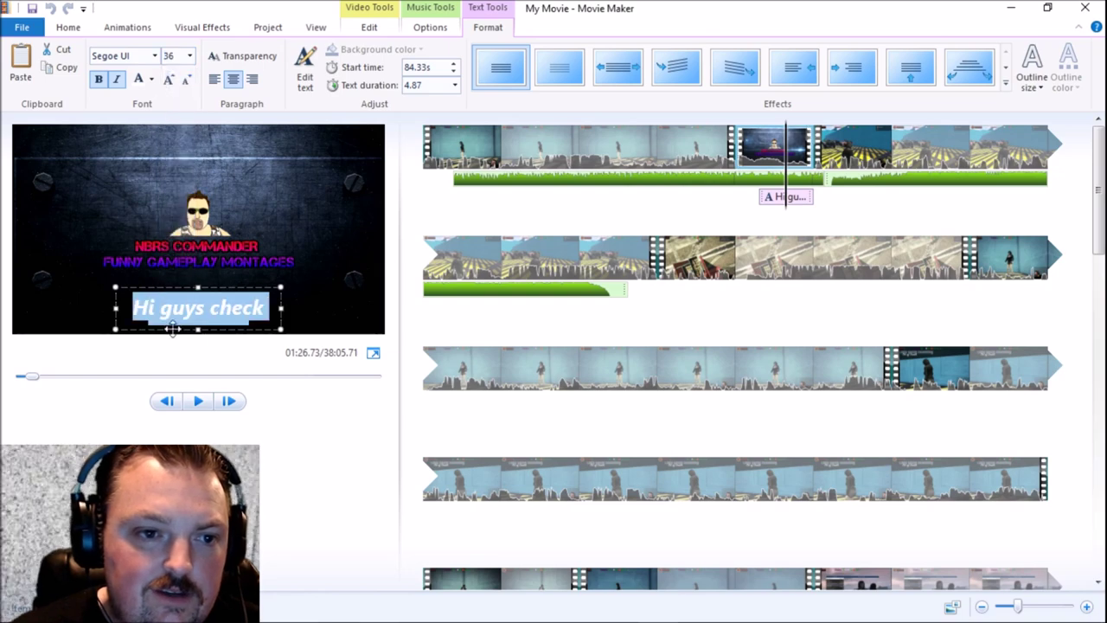
# Step: Widen the caption box and move it to the top of the intro frame
pyautogui.moveTo(115, 285); pyautogui.dragTo(17, 254)
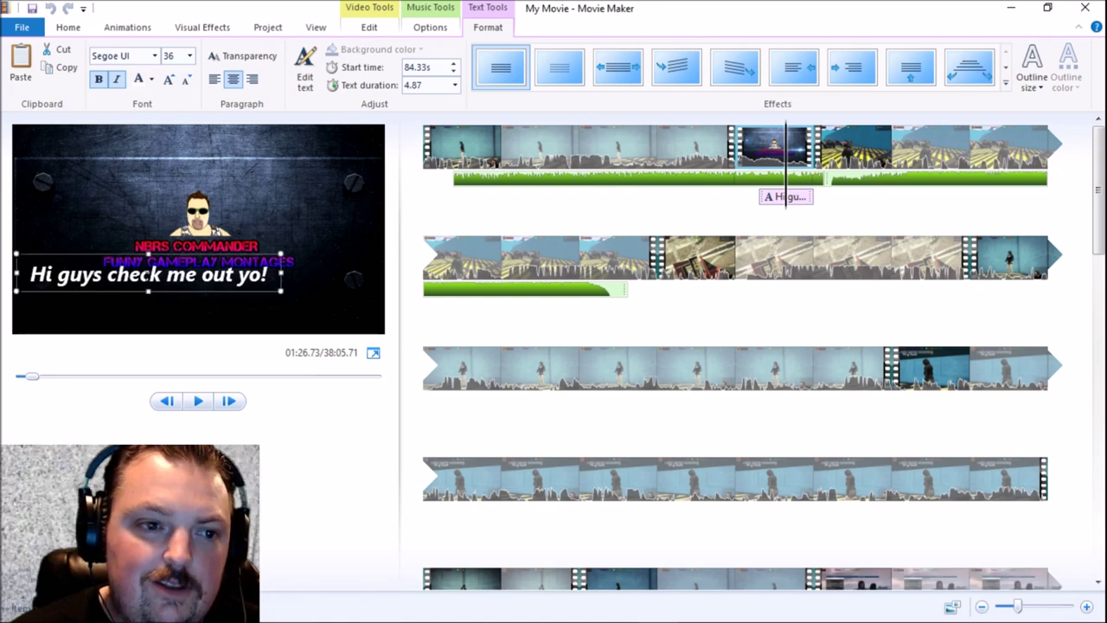
pyautogui.click(159, 273)
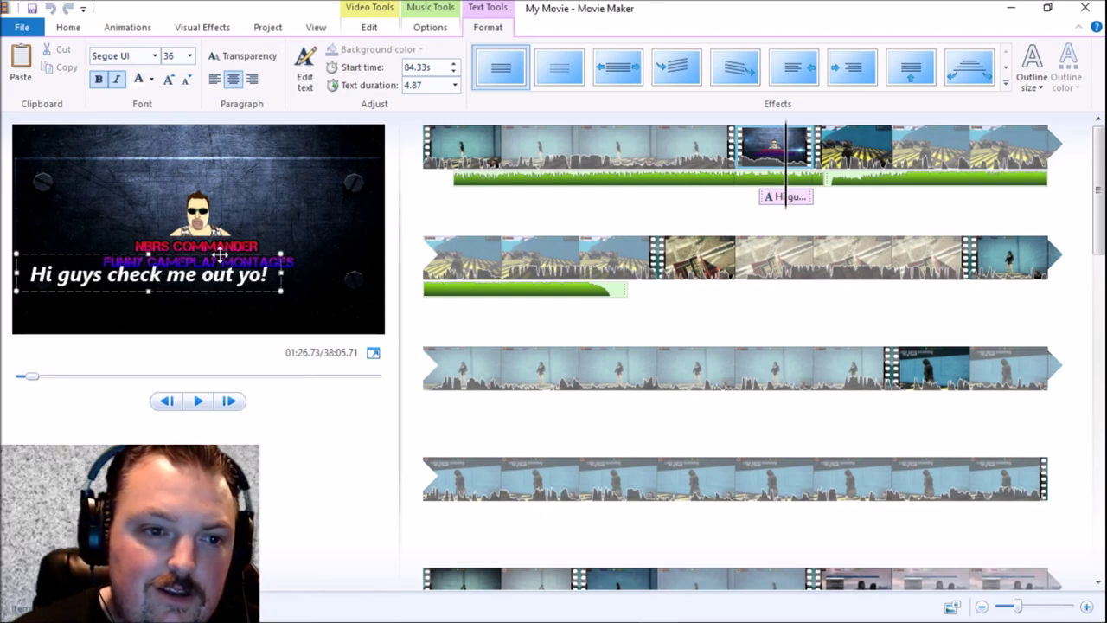
pyautogui.moveTo(221, 253); pyautogui.dragTo(268, 199)
pyautogui.click(292, 261)
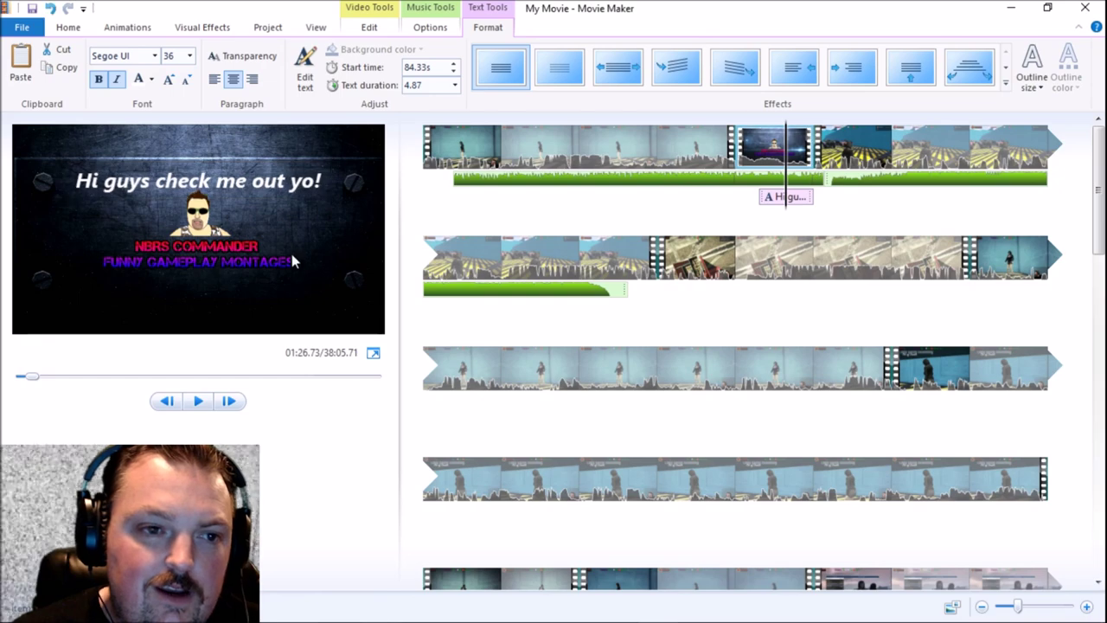
pyautogui.click(760, 154)
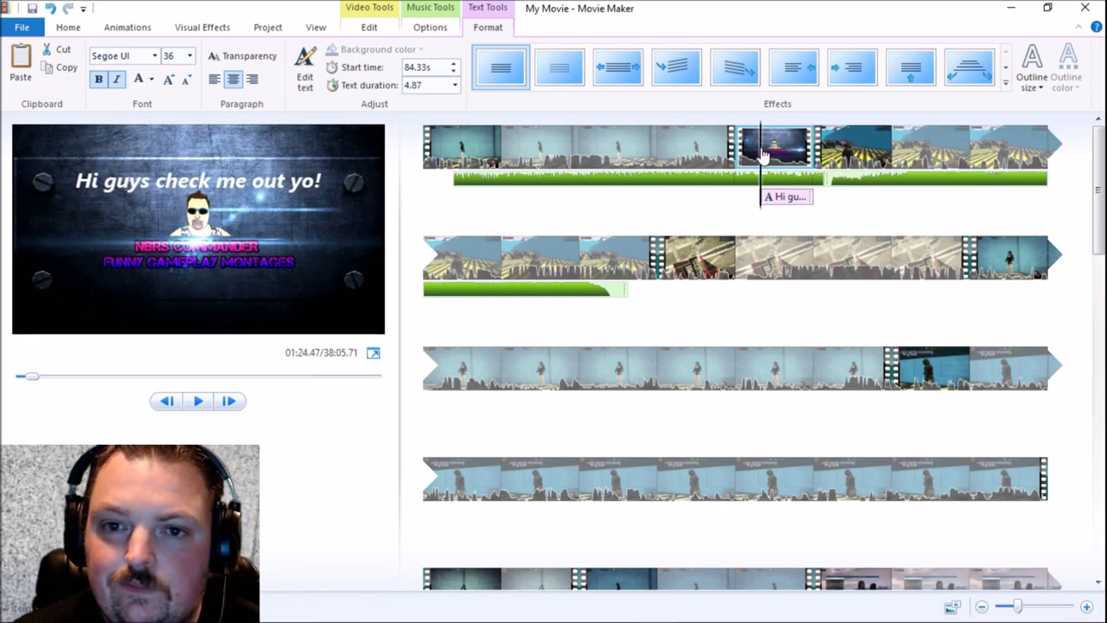
pyautogui.click(741, 154)
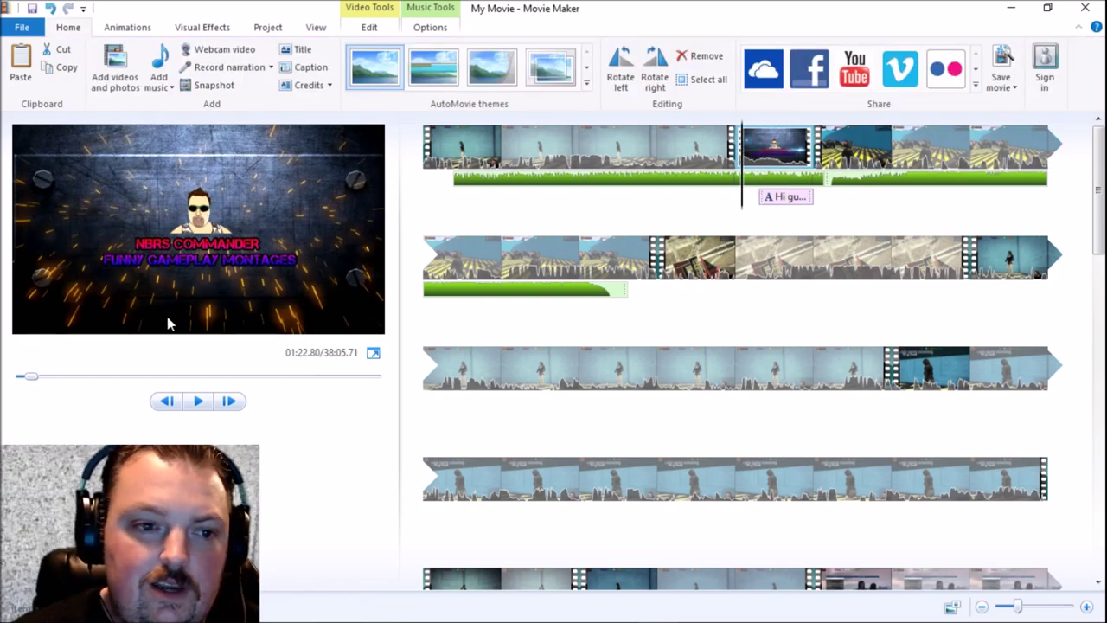
pyautogui.click(197, 400)
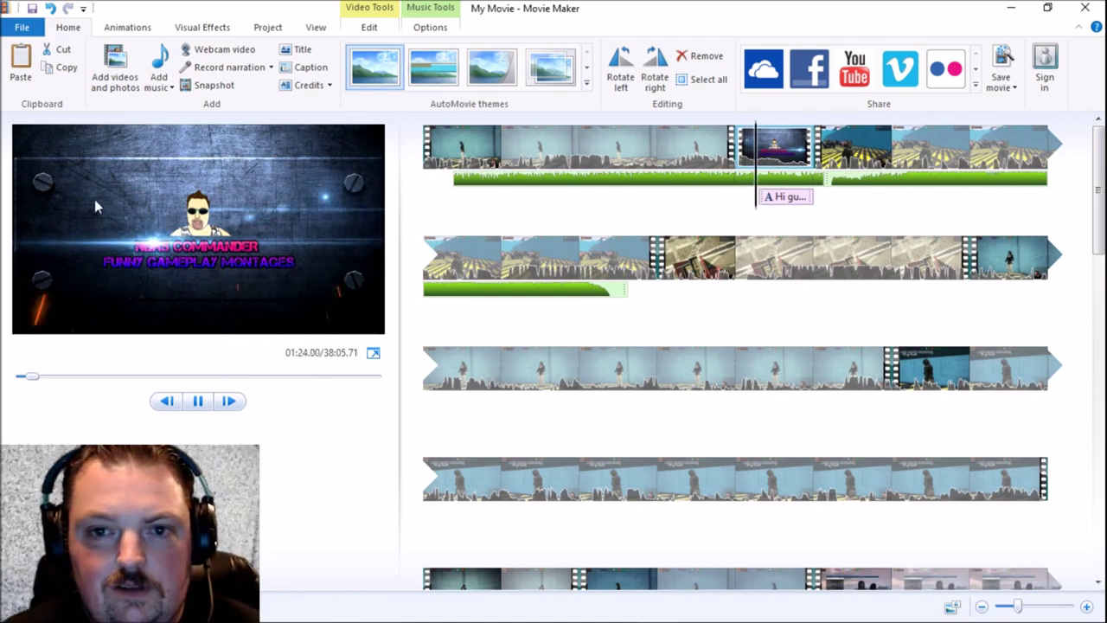
pyautogui.click(197, 400)
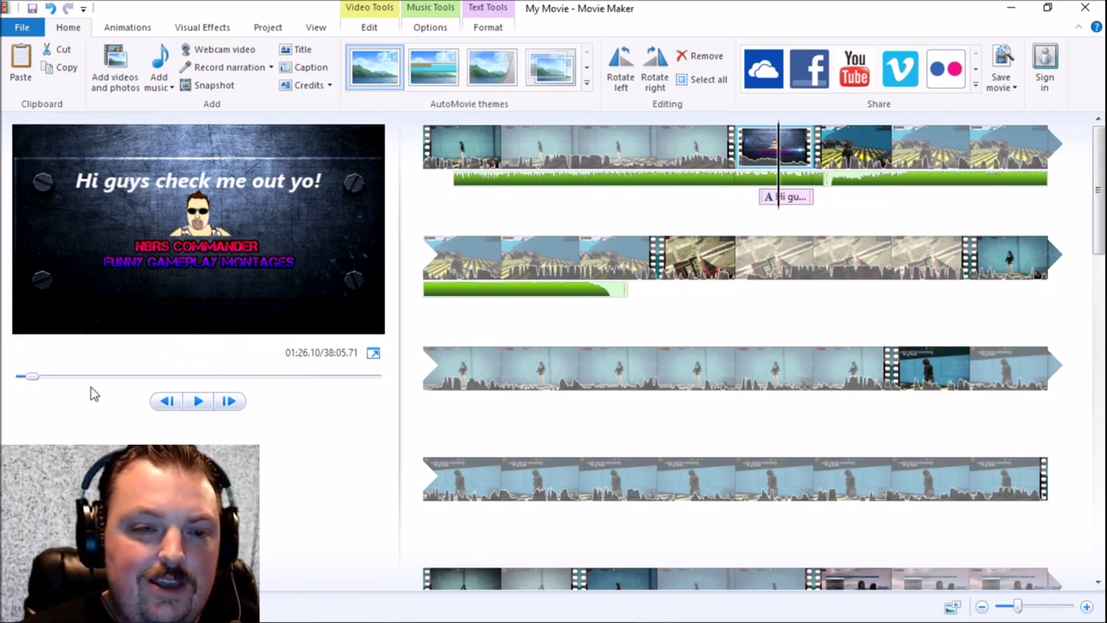
pyautogui.moveTo(380, 619)
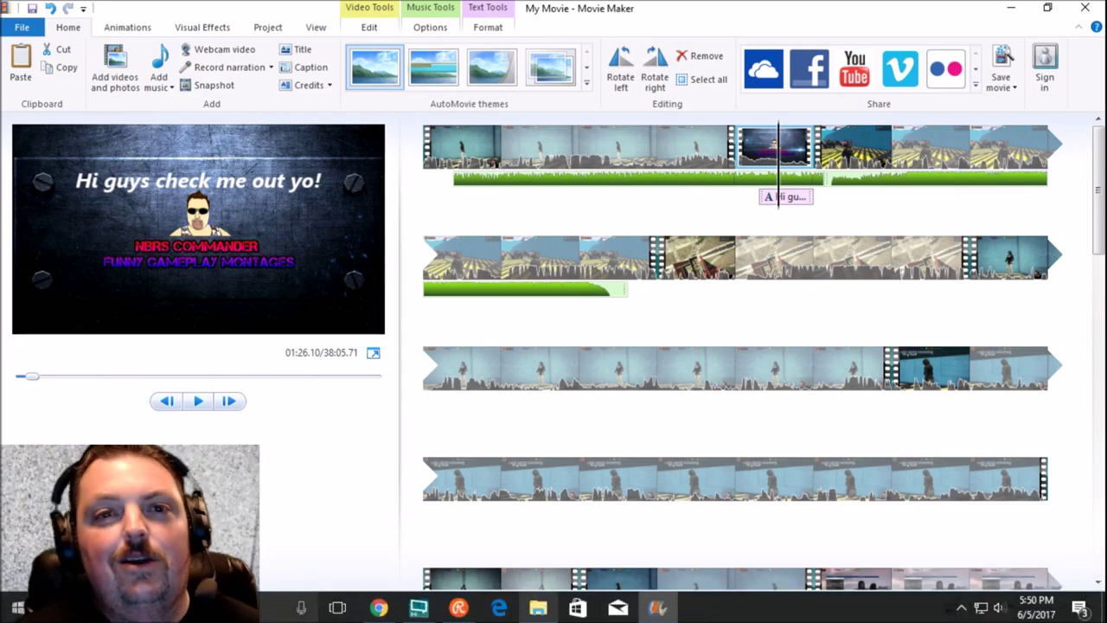